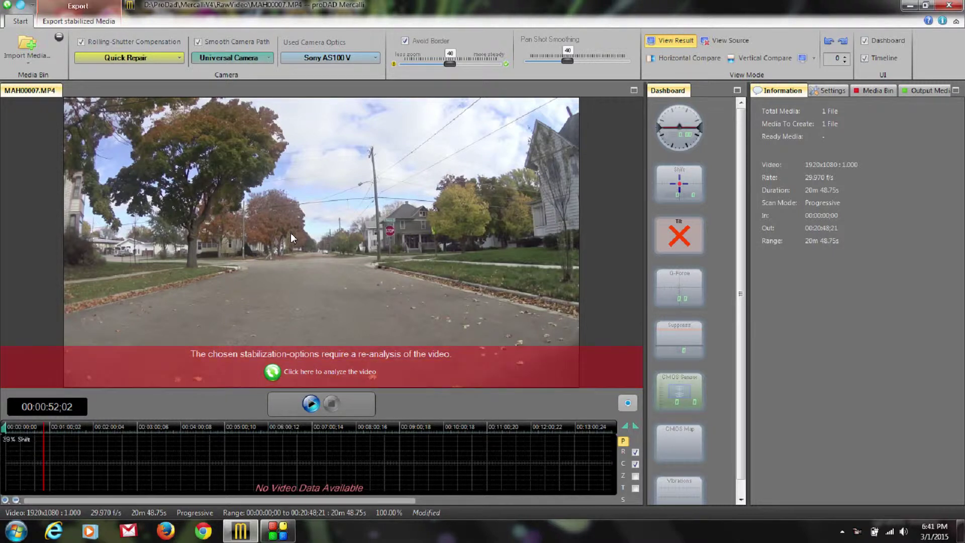
Step: Show the Media Bin listing MAH00007 and move the playhead back to an earlier point
left_click(871, 92)
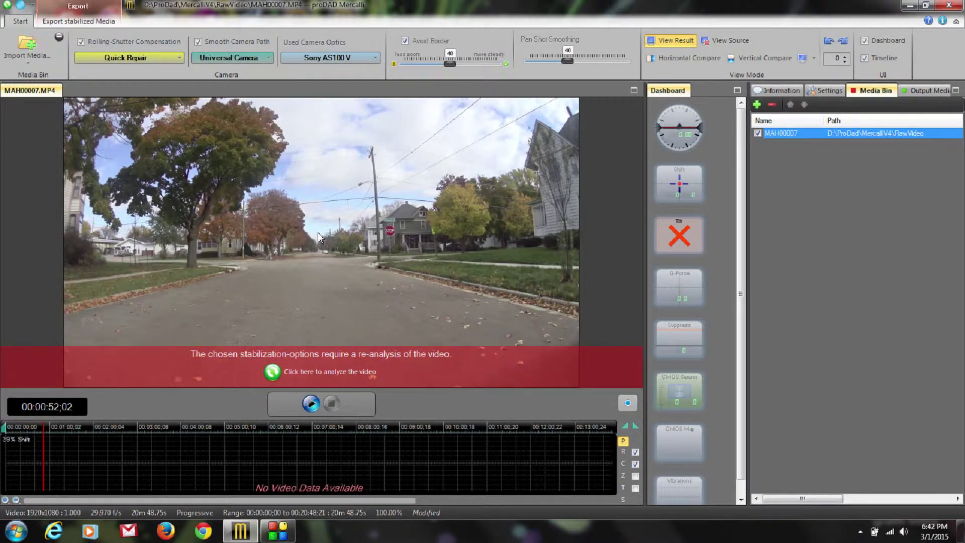
left_click(41, 447)
Step: Set the clip's in-point at 00:00:29;22 and out-point at 00:01:05;11
left_click(23, 450)
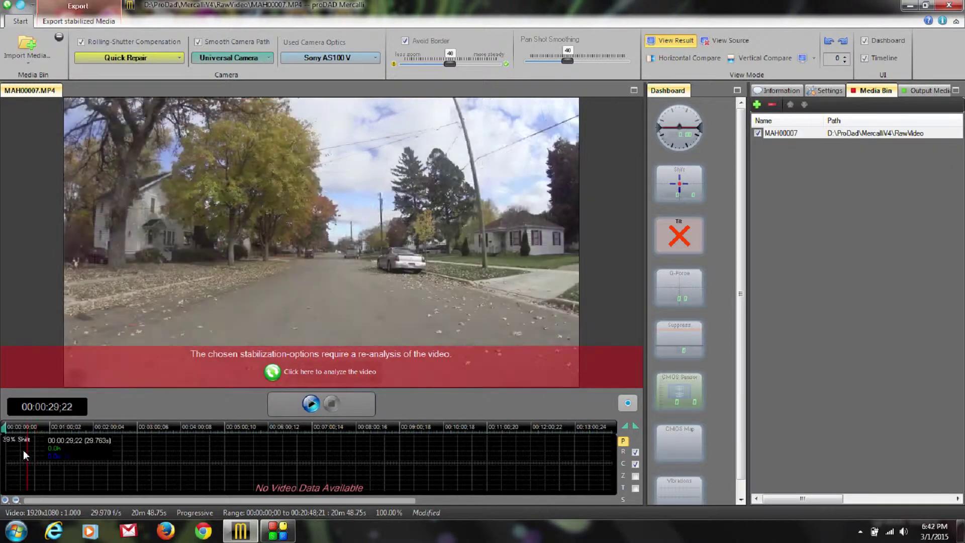
left_click_drag(23, 451, 27, 452)
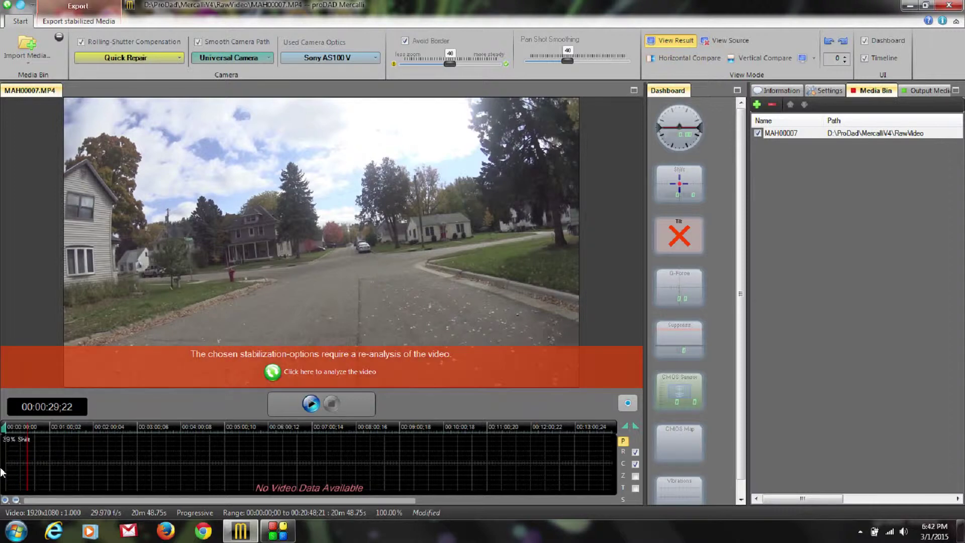
left_click(625, 426)
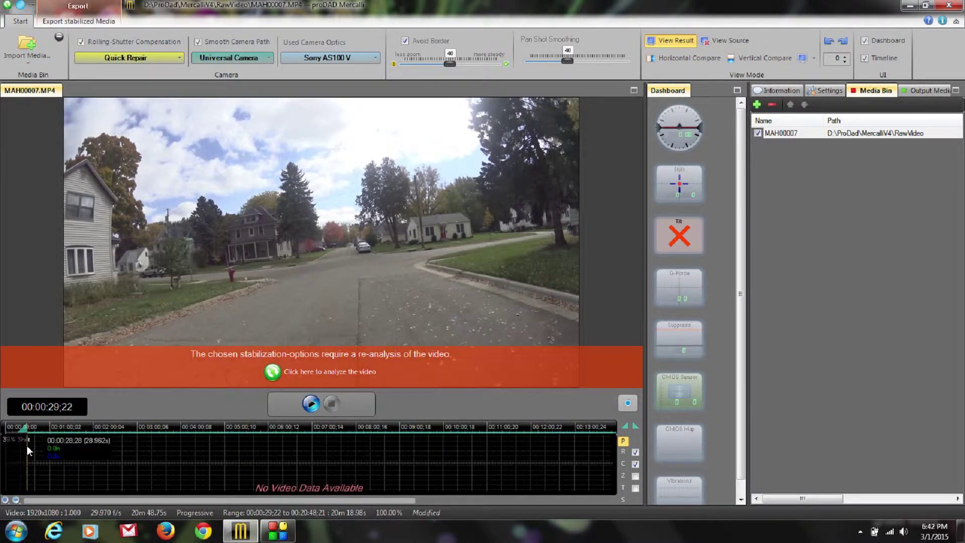
left_click_drag(26, 446, 53, 445)
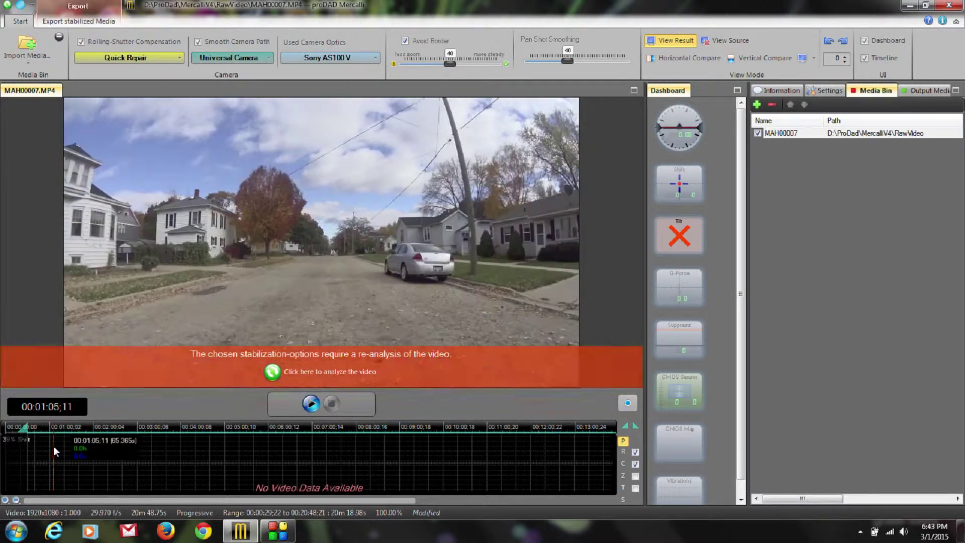
left_click(636, 426)
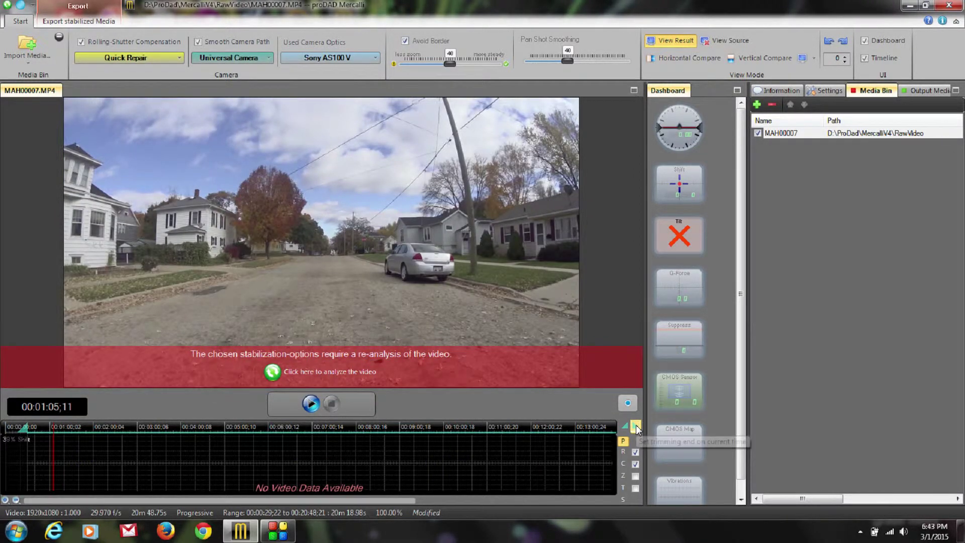
left_click(147, 56)
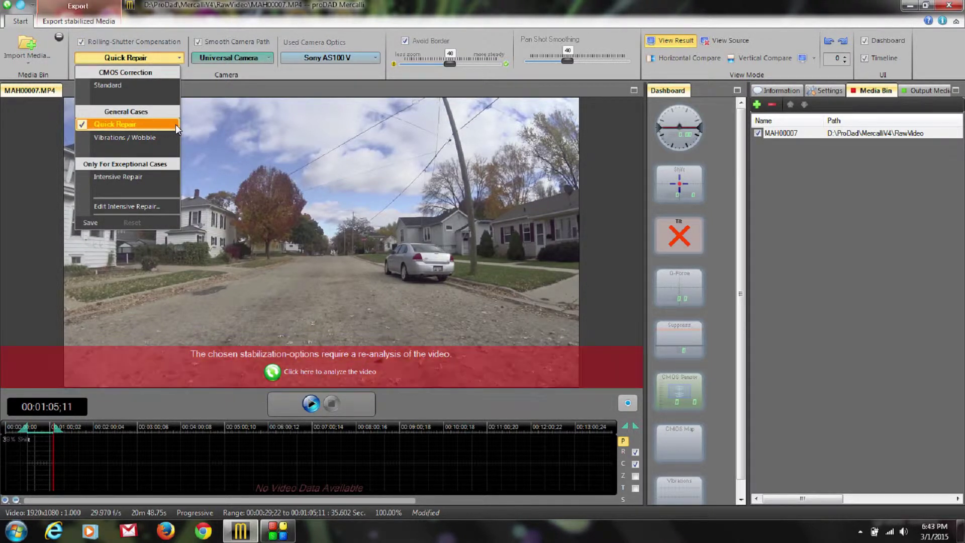
left_click(200, 128)
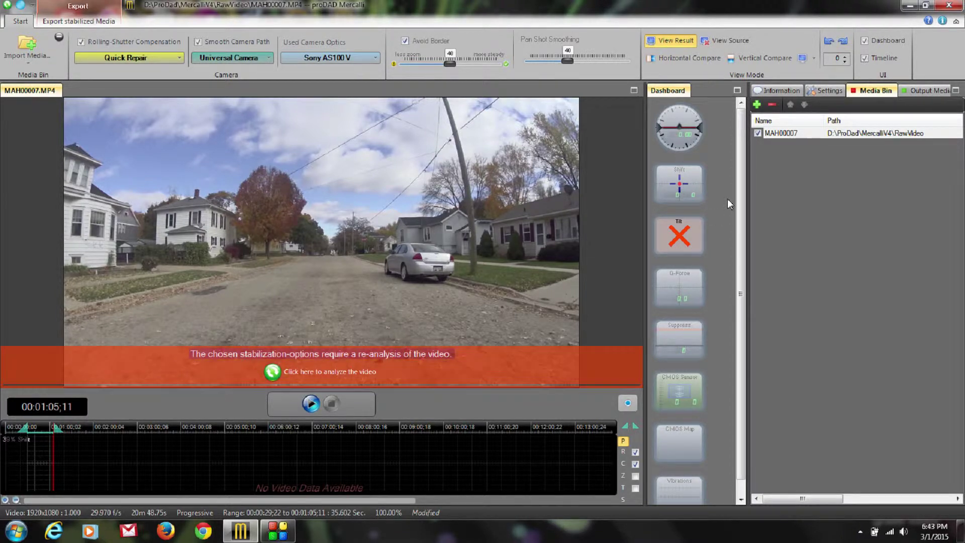
Step: Rename the MAH00007 bin entry to 'Start of Ride'
left_click(773, 134)
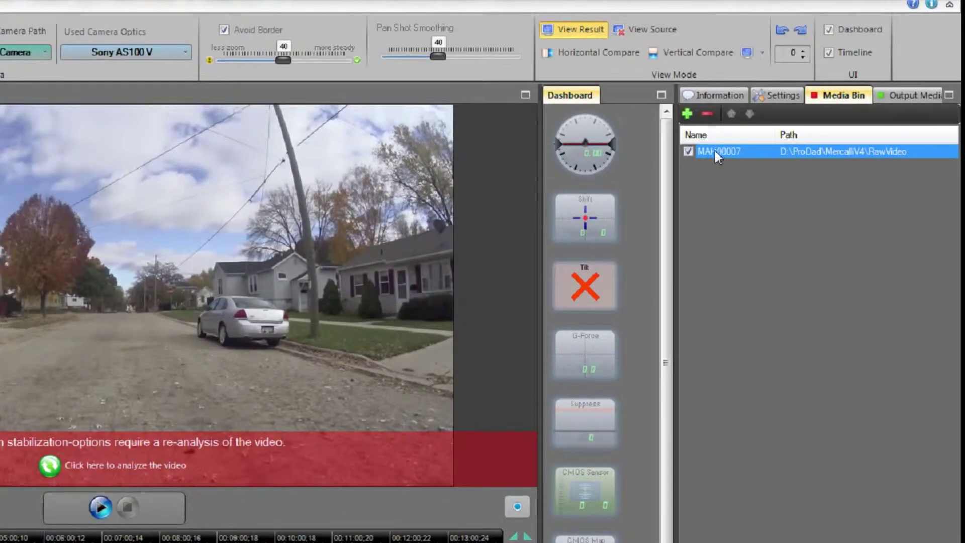
left_click(714, 153)
type("Chgan")
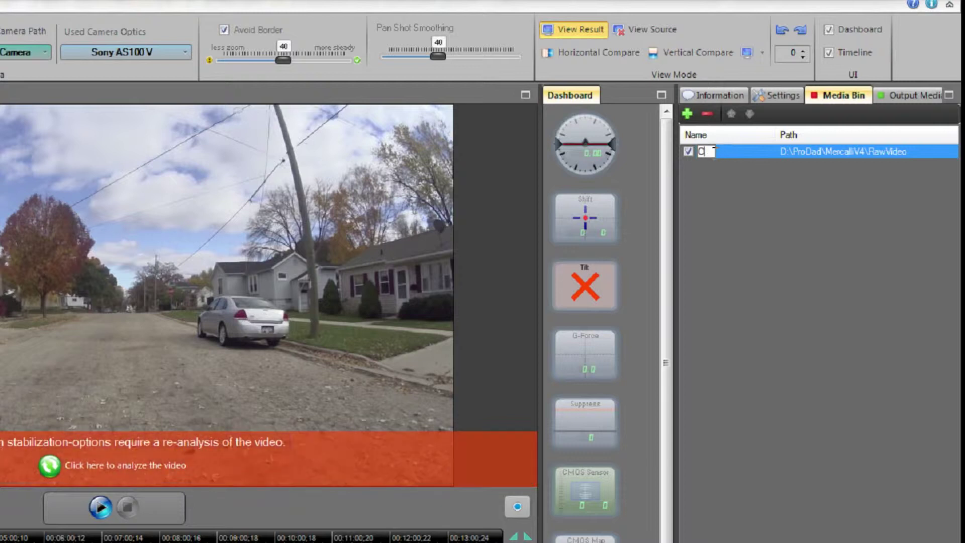
key("BackSpace")
key("BackSpace")
key("BackSpace")
key("BackSpace")
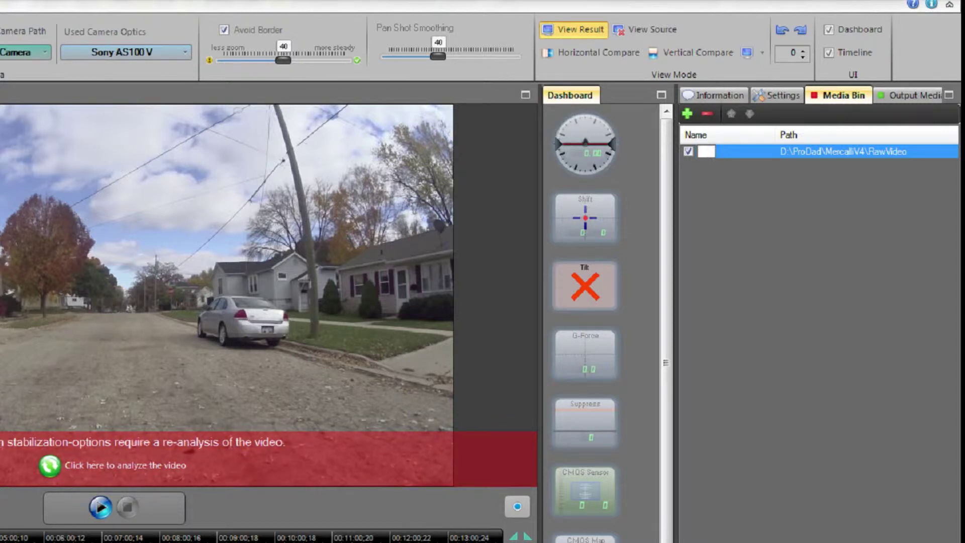
type("Start of Ride")
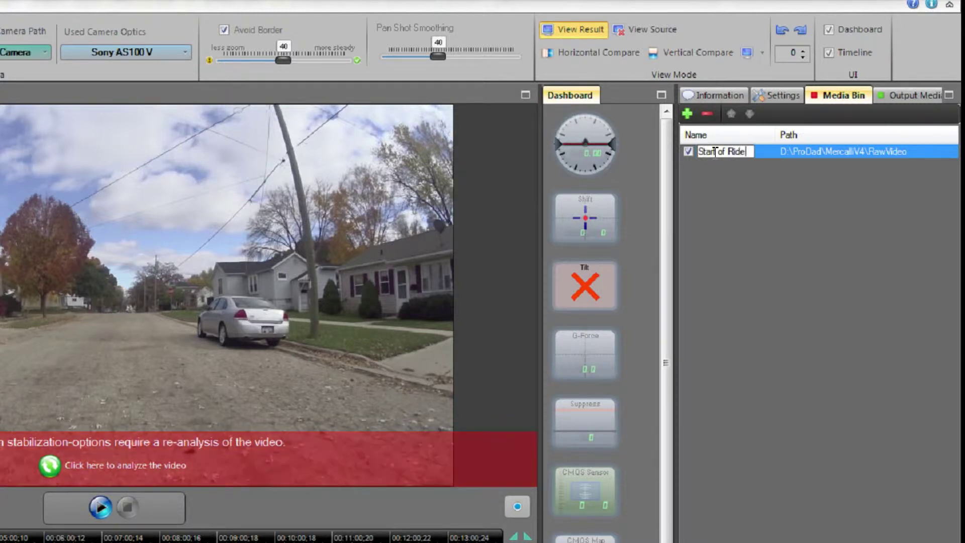
left_click(720, 174)
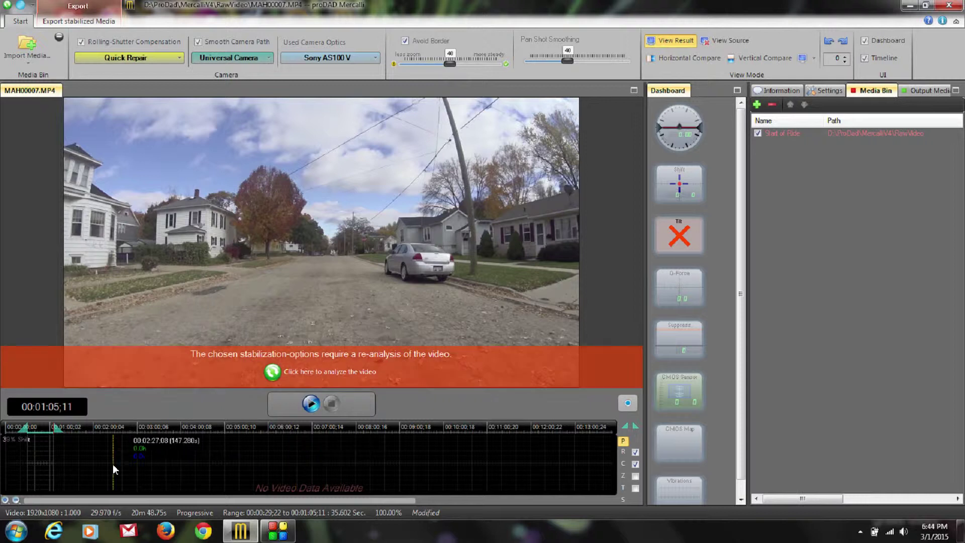
Step: Add a second MAH00007 instance with its range set to 00:02:01;19–00:02:58;21
left_click(756, 106)
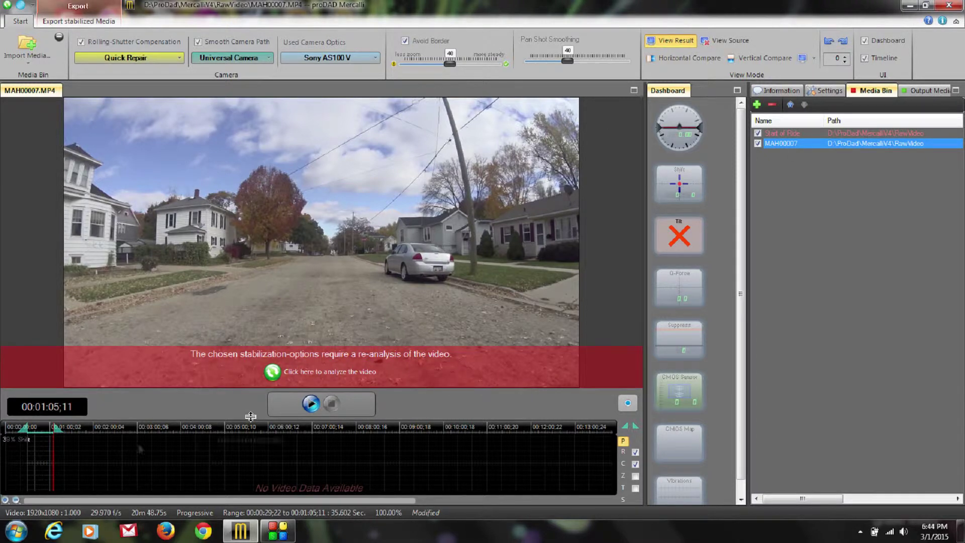
left_click(55, 453)
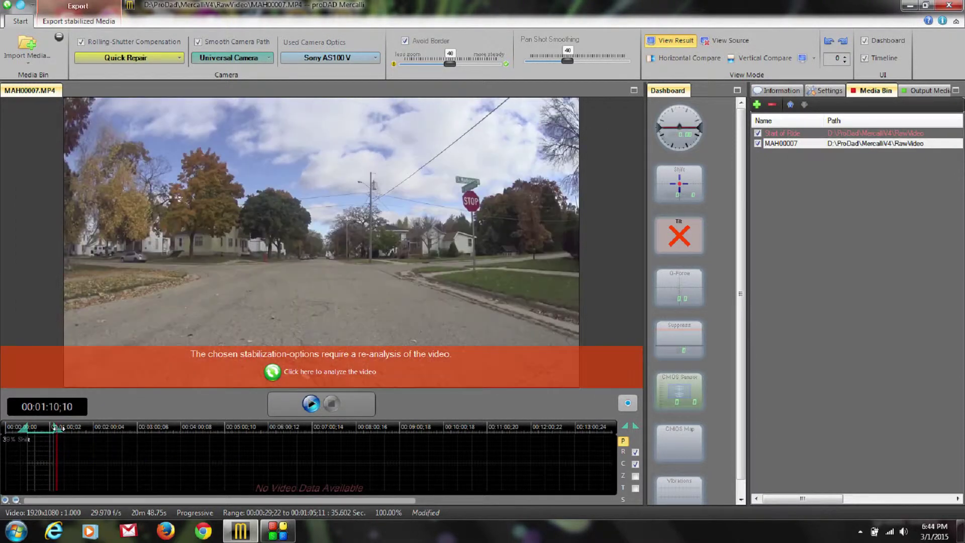
left_click_drag(57, 428, 507, 428)
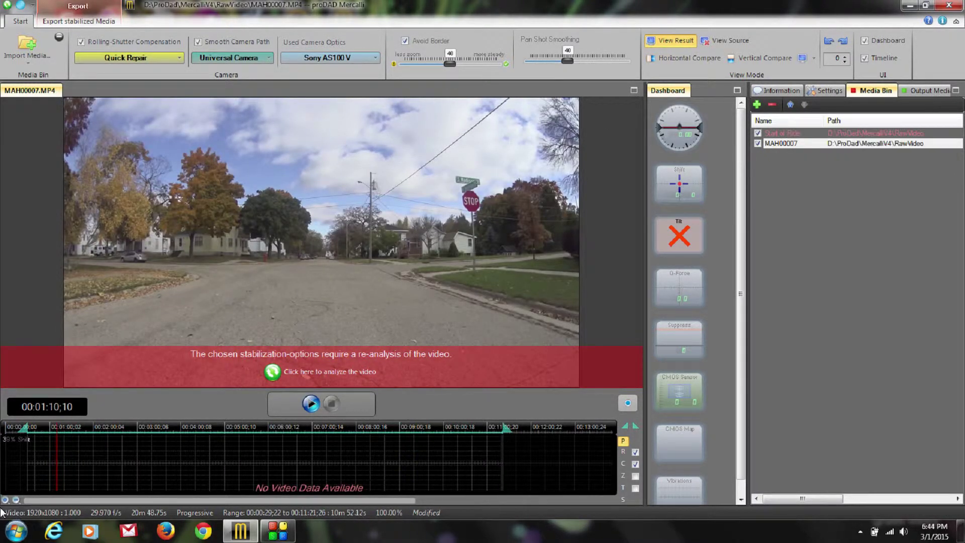
left_click(79, 461)
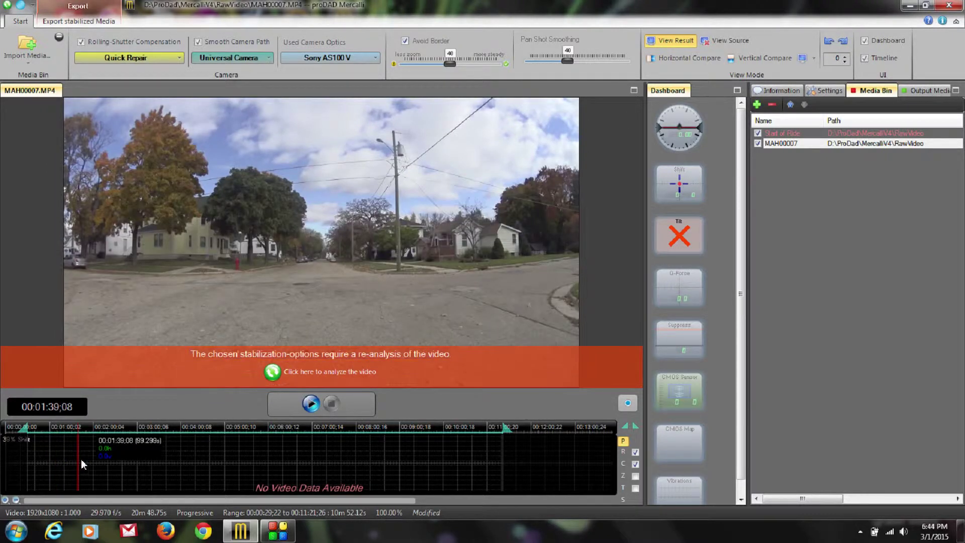
left_click_drag(81, 460, 98, 460)
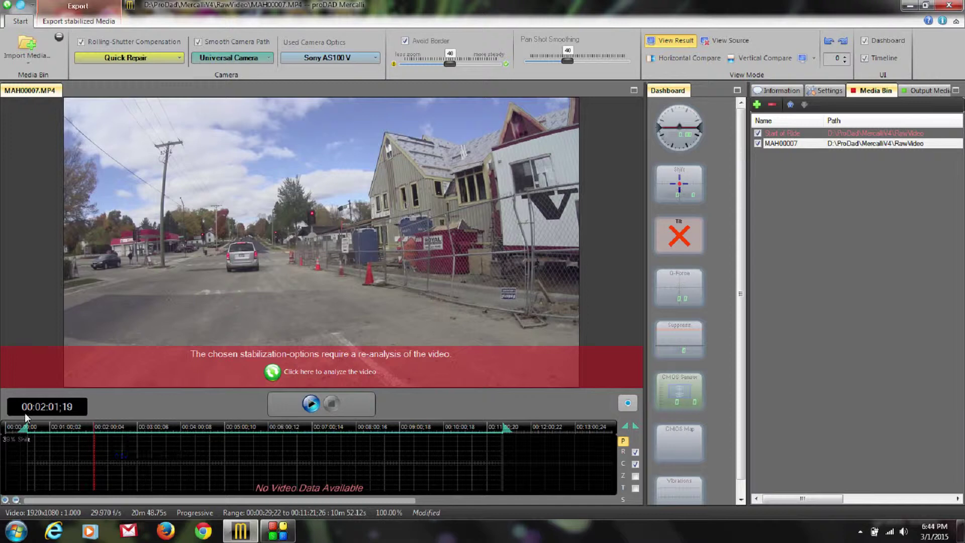
mouse_move(24, 428)
left_mouse_down()
mouse_move(93, 431)
mouse_move(101, 463)
mouse_move(135, 461)
left_mouse_up()
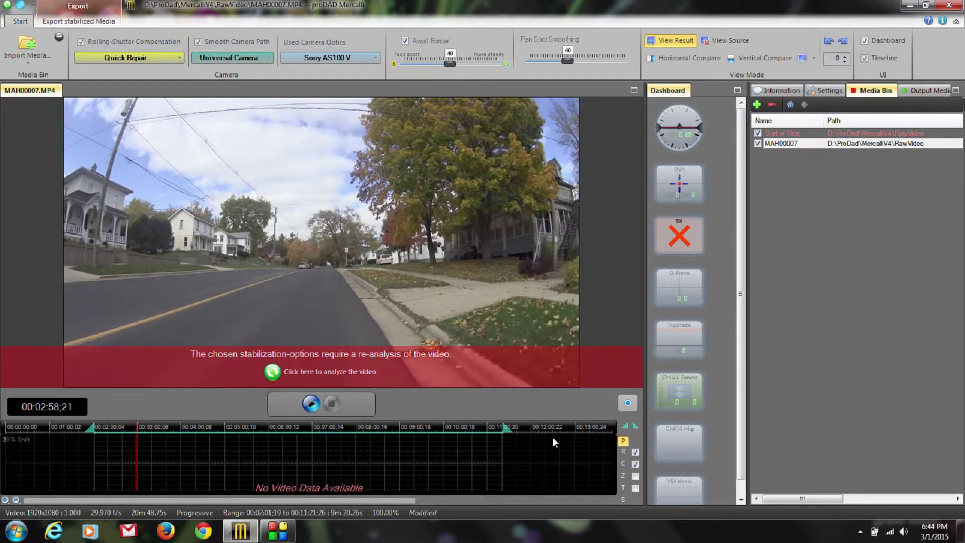
left_click_drag(504, 462, 139, 463)
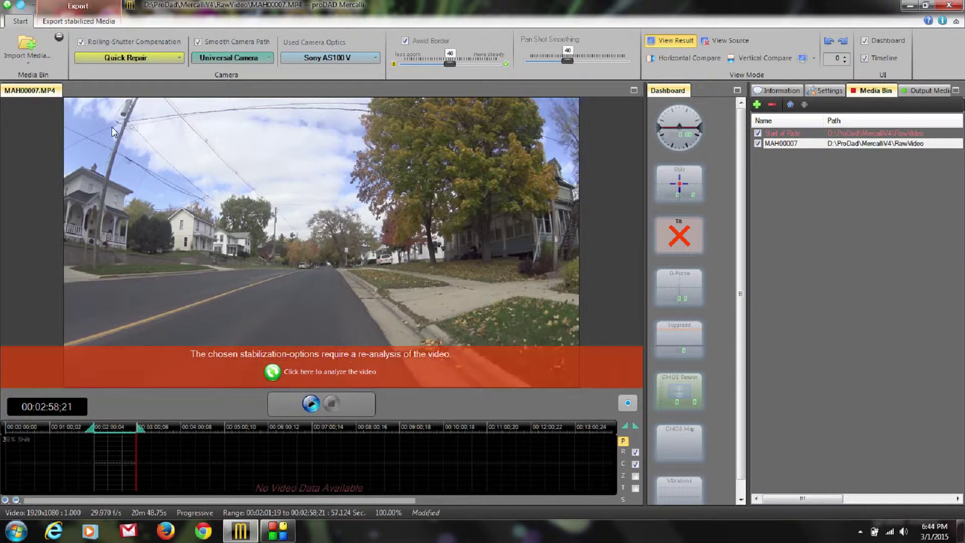
Step: Keep the Quick Repair profile and Sony AS100 V camera optics
left_click(130, 58)
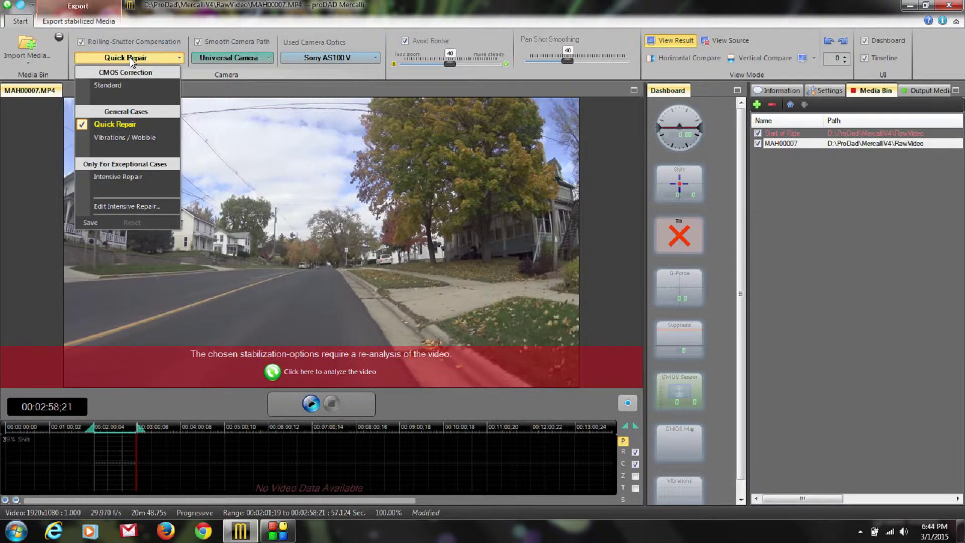
left_click(314, 194)
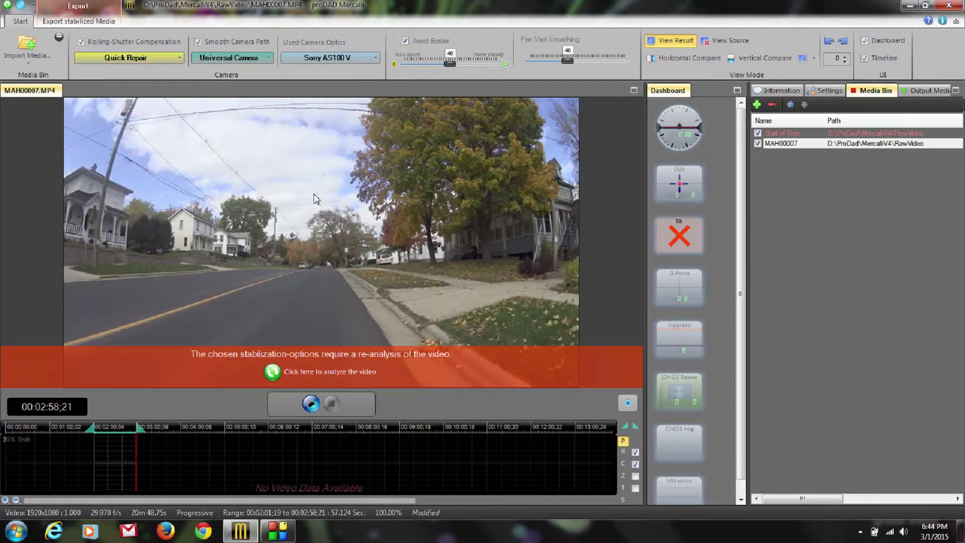
left_click(324, 56)
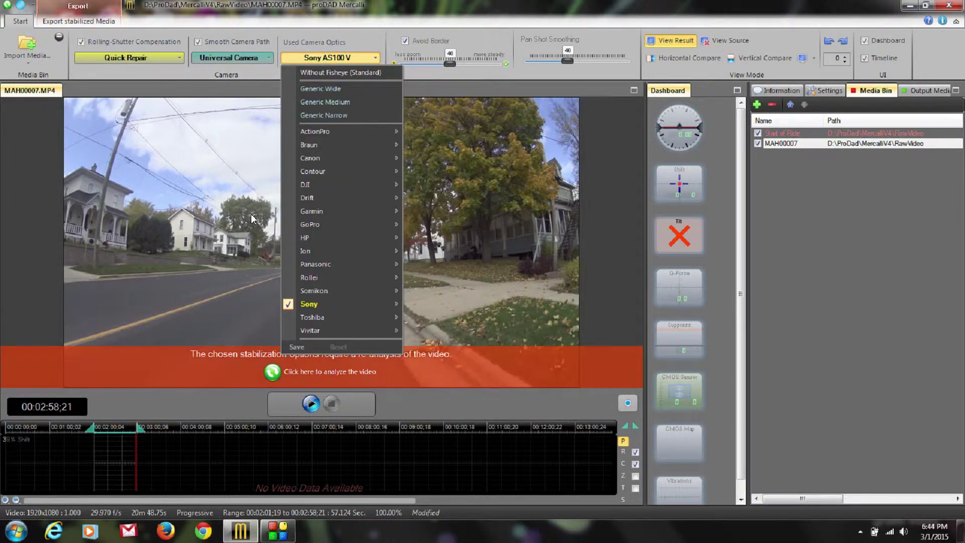
left_click(192, 228)
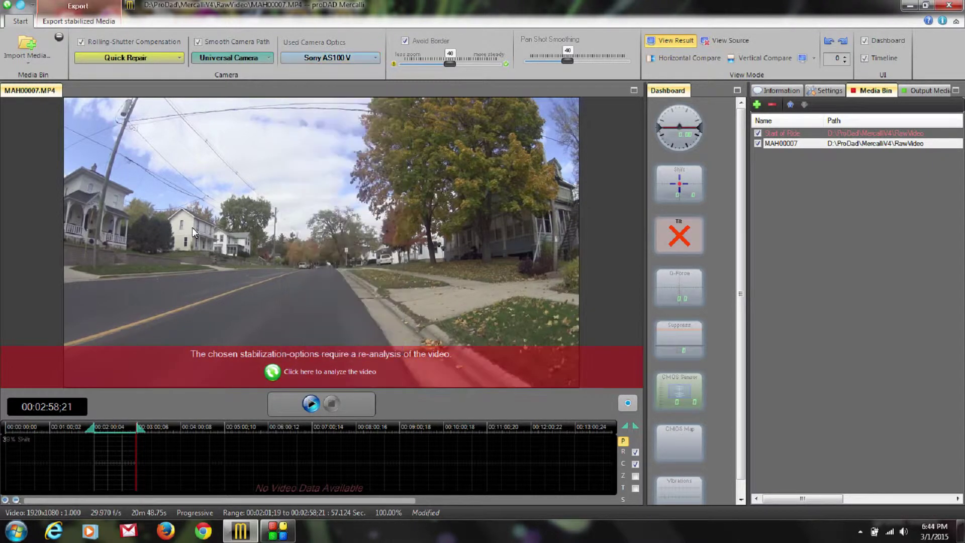
Step: Name the new entry 'Stop Light' and add a third MAH00007 instance
left_click(789, 143)
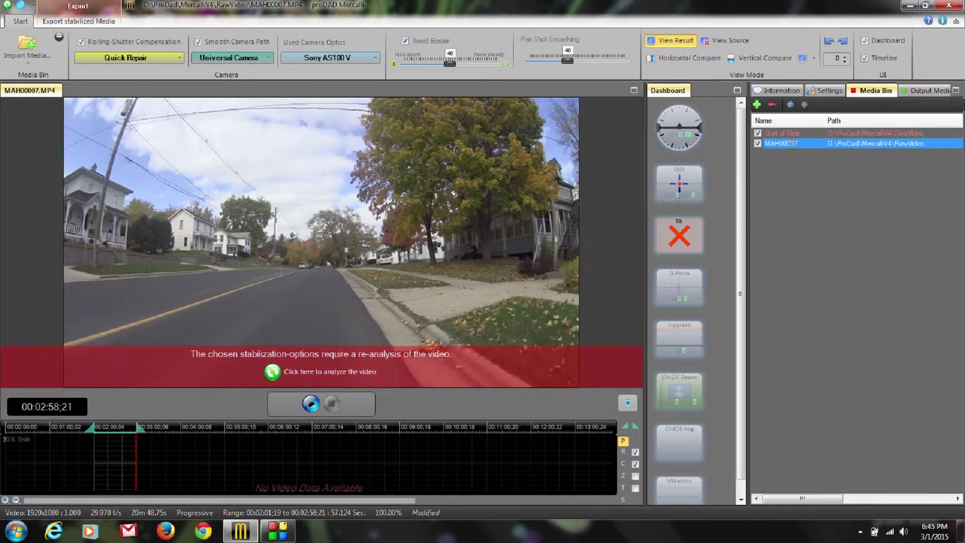
type("Stop")
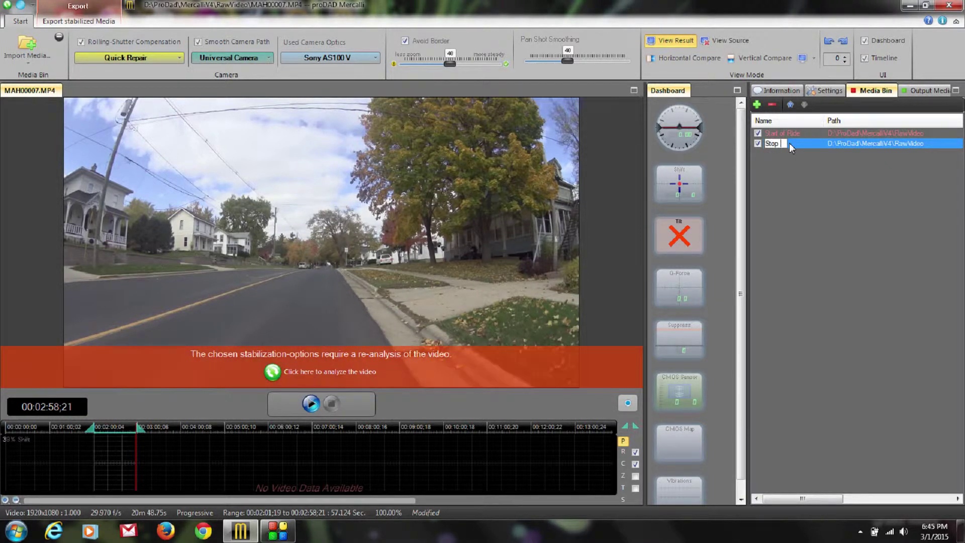
type(" Light")
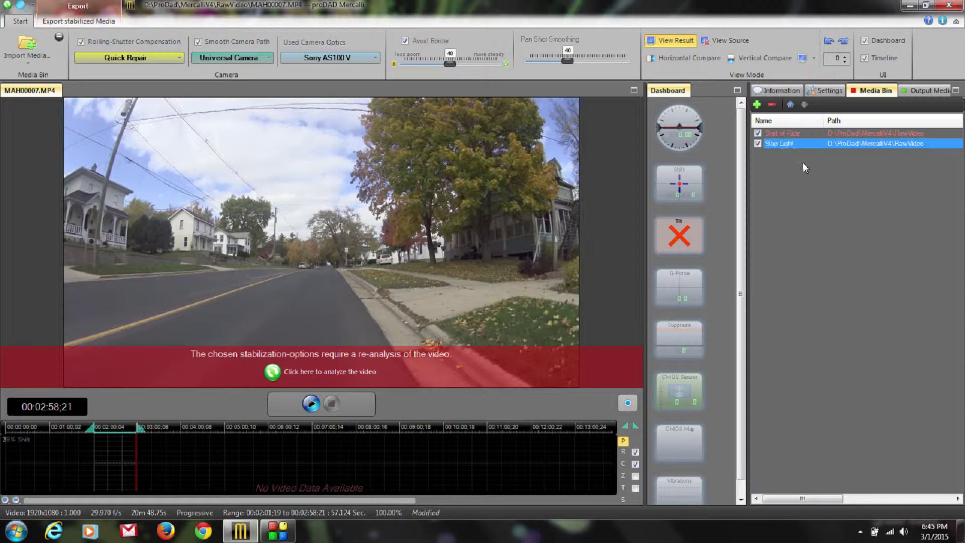
left_click(803, 163)
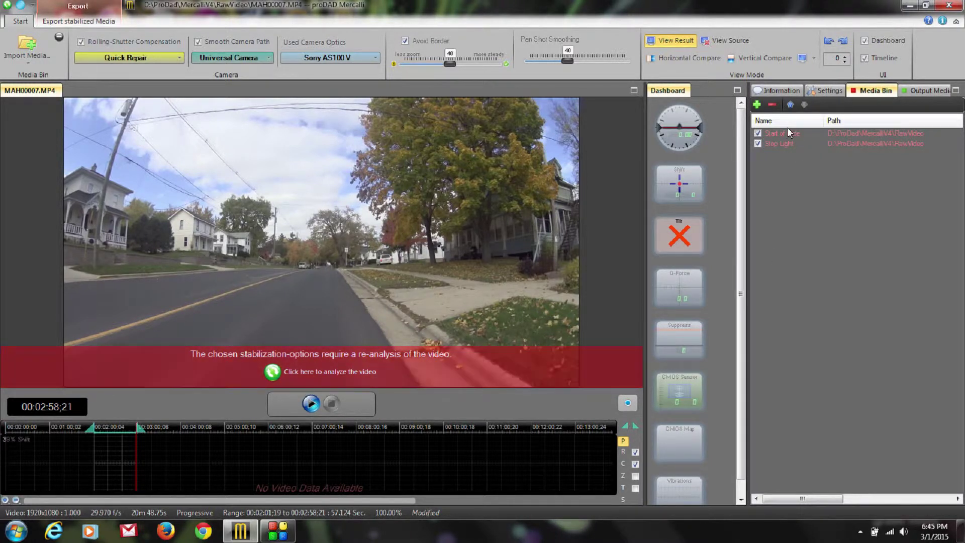
left_click(757, 104)
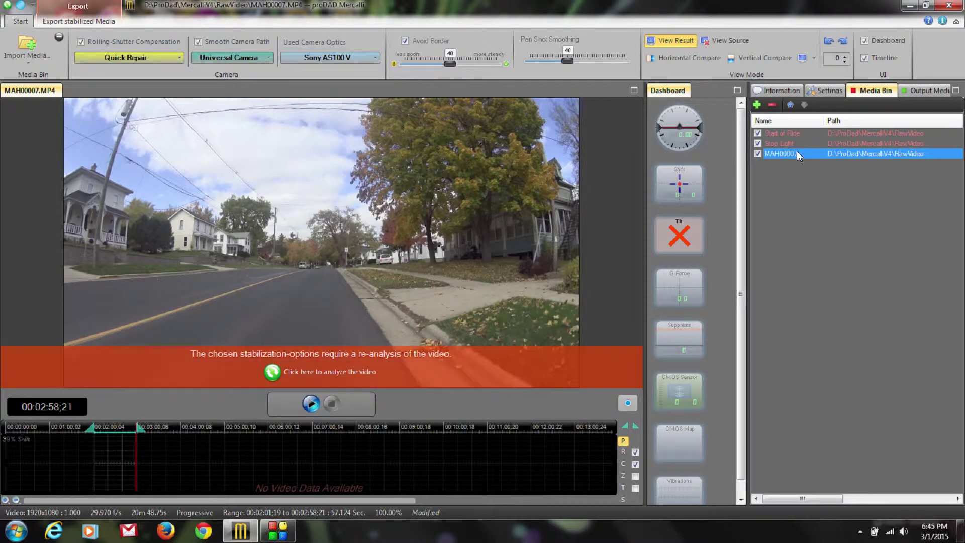
Step: Trim the third instance's range to 00:05:42;17–00:05:56;08 around the corner turn
left_click(150, 433)
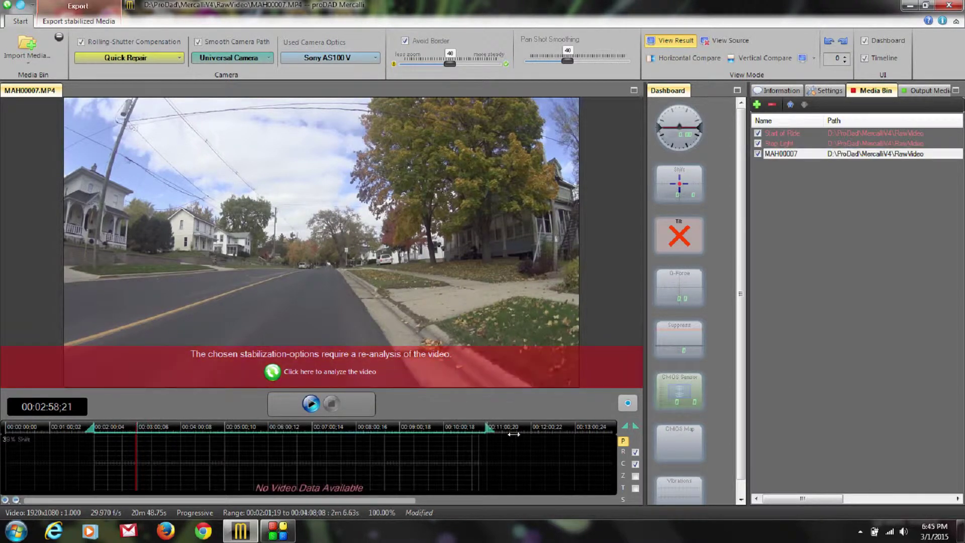
left_click_drag(151, 475, 255, 468)
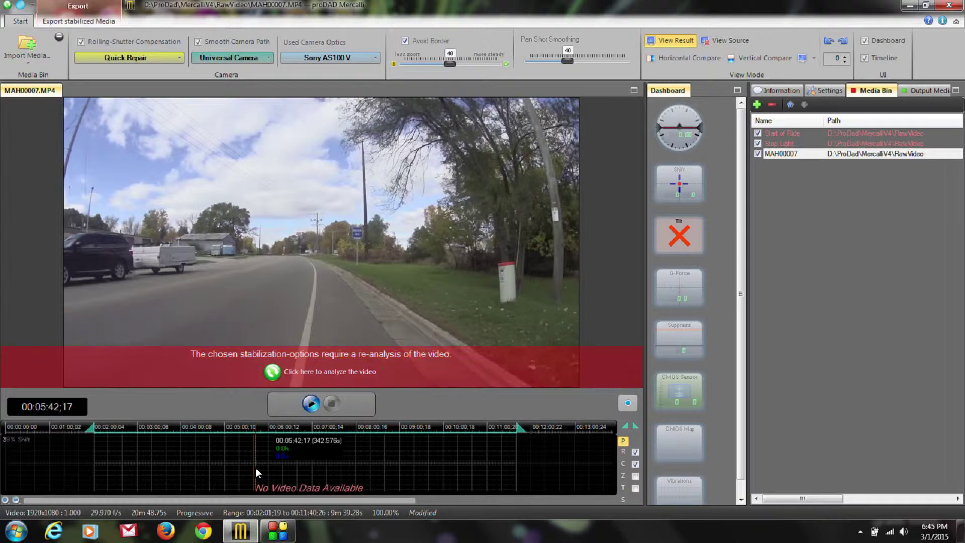
left_click_drag(91, 427, 260, 432)
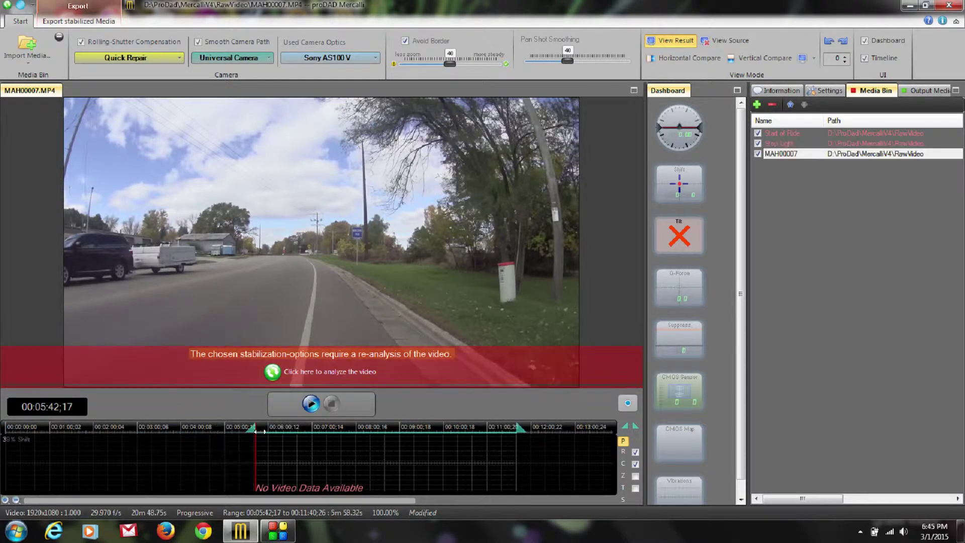
key("space")
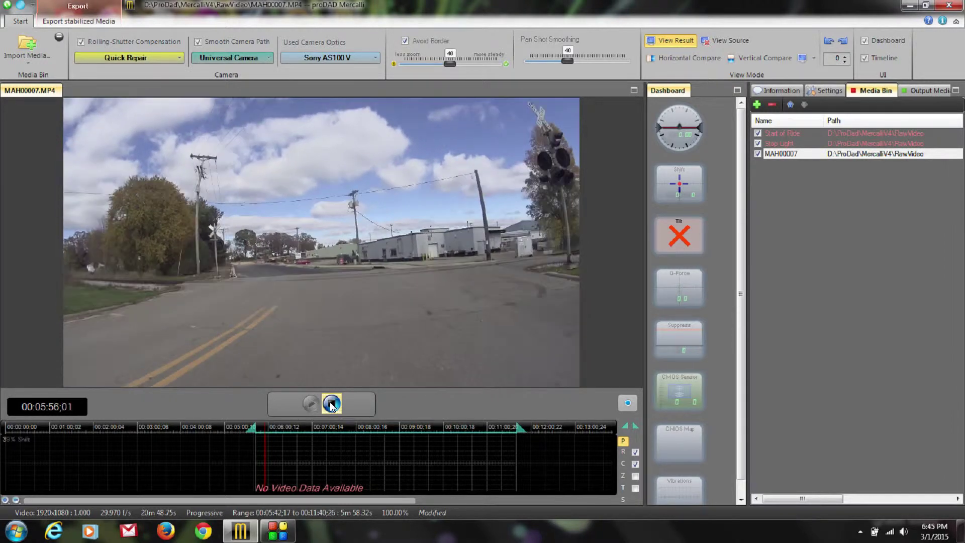
key("space")
left_click(635, 426)
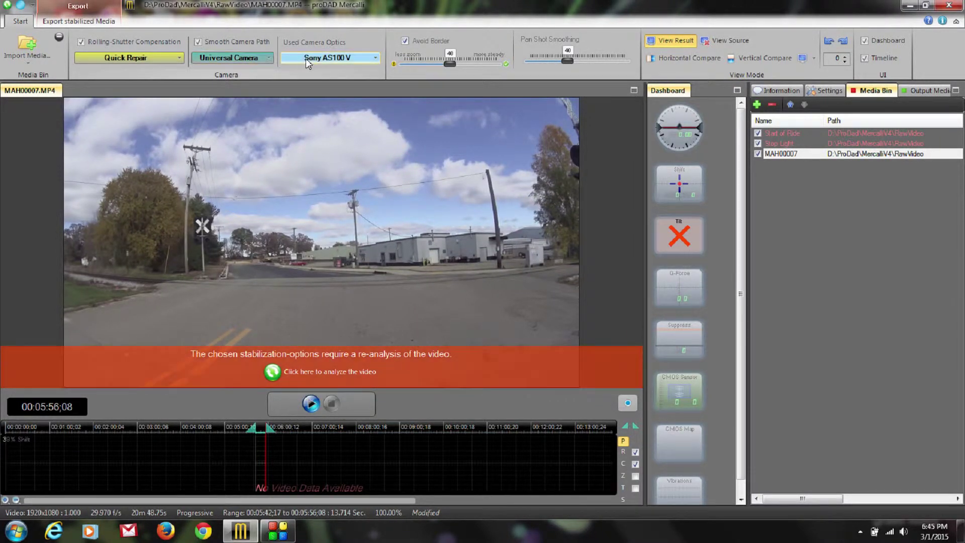
Step: Rename the entry 'Turn Corner' and add a fourth MAH00007 instance
left_click(786, 152)
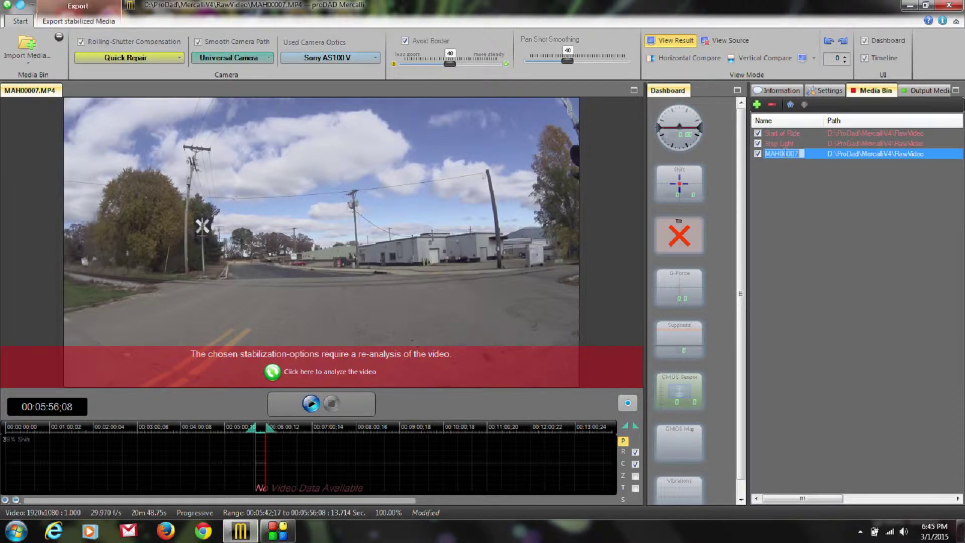
left_click(786, 153)
type("Turn Corner")
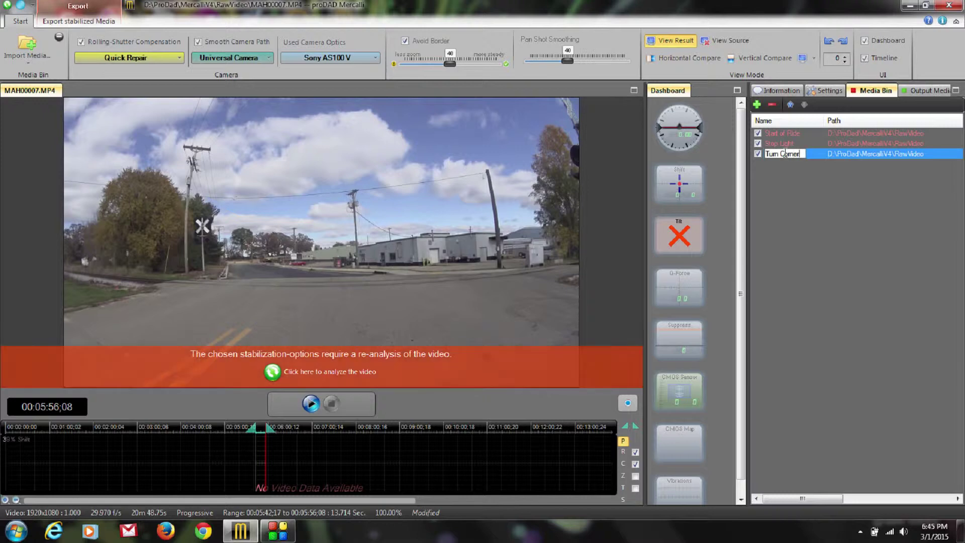
left_click(321, 464)
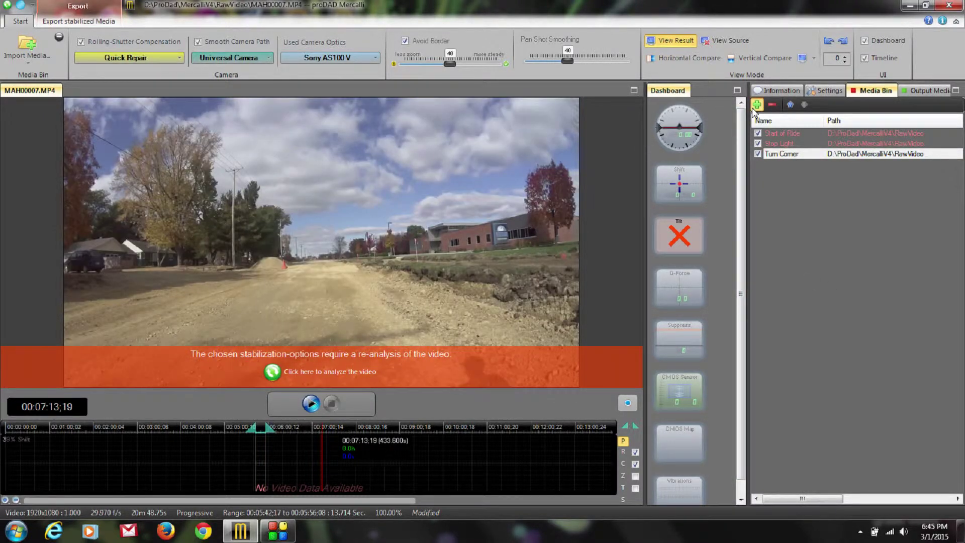
left_click(757, 105)
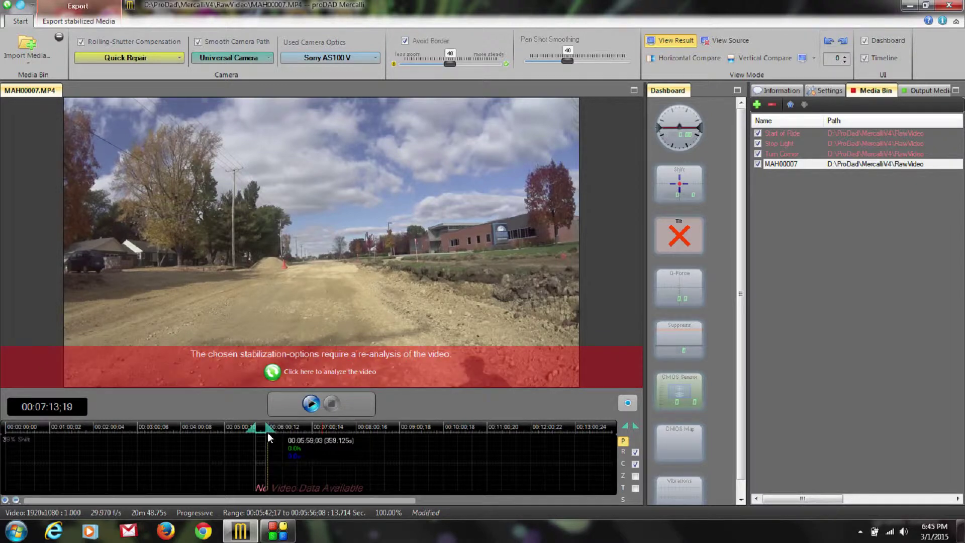
Step: Set the fourth instance's range to 00:06:11;17–00:06:25;19
left_click_drag(482, 426, 533, 427)
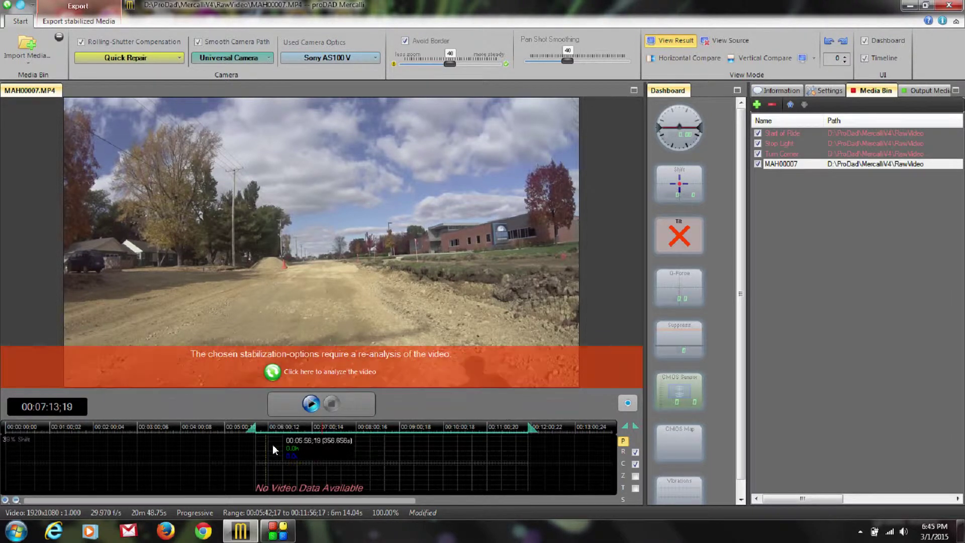
left_click(278, 445)
left_click(283, 444)
left_click(272, 444)
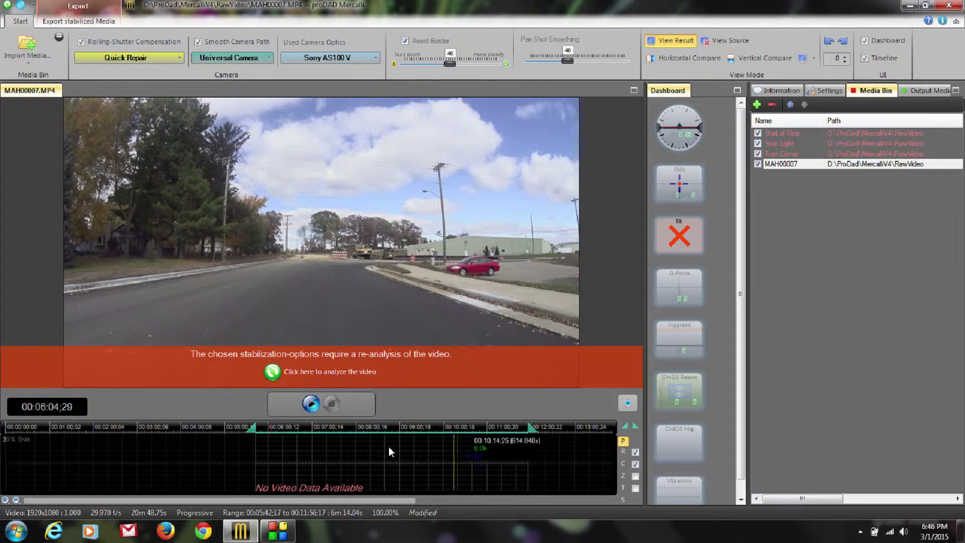
left_click(277, 437)
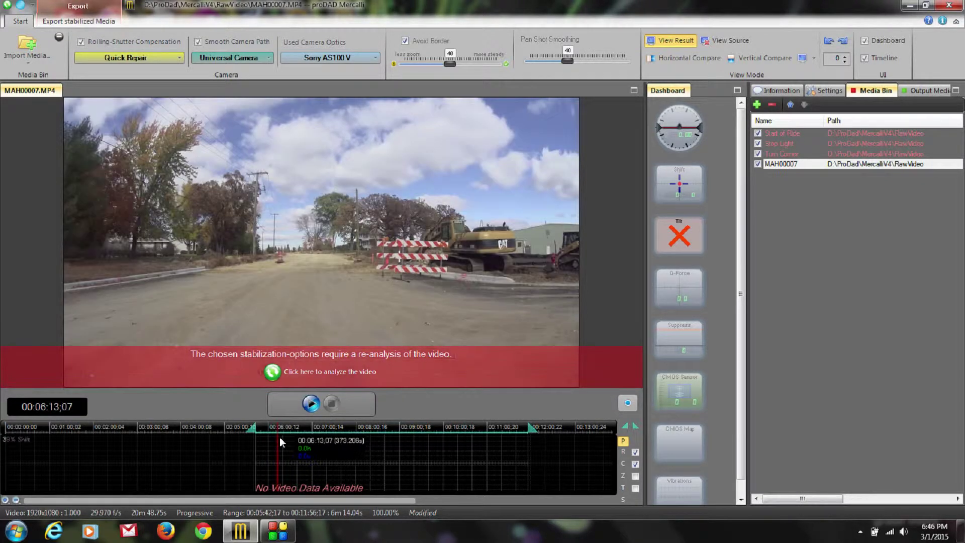
left_click_drag(280, 437, 277, 439)
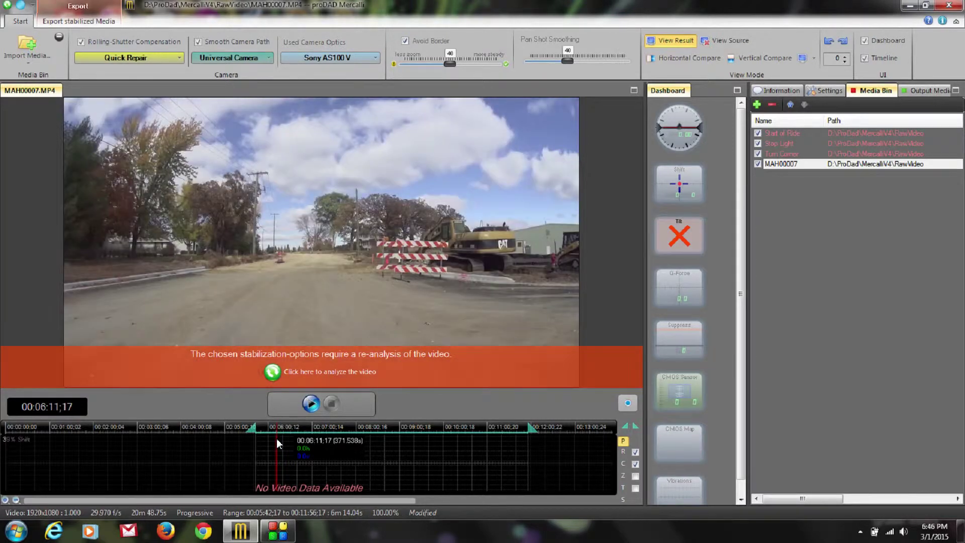
left_click_drag(253, 430, 272, 430)
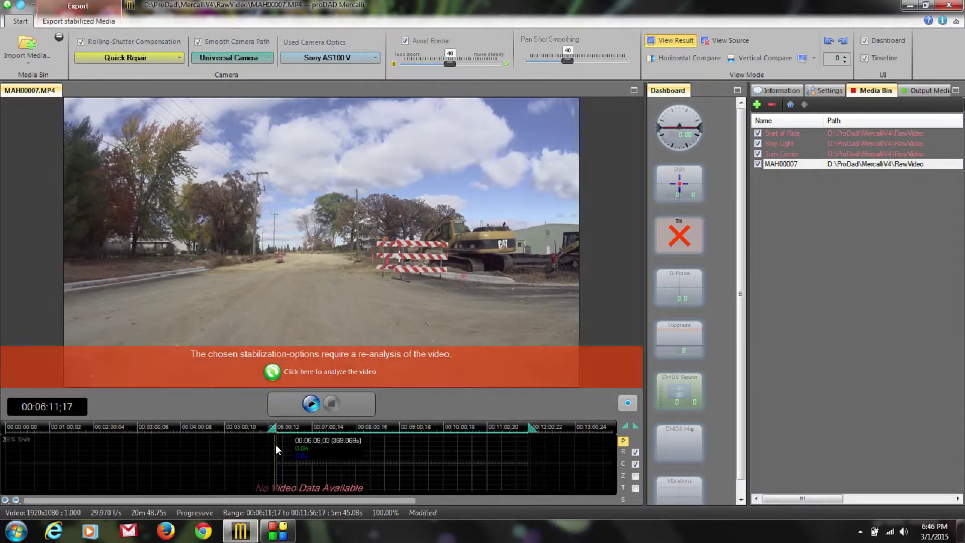
left_click_drag(276, 445, 287, 447)
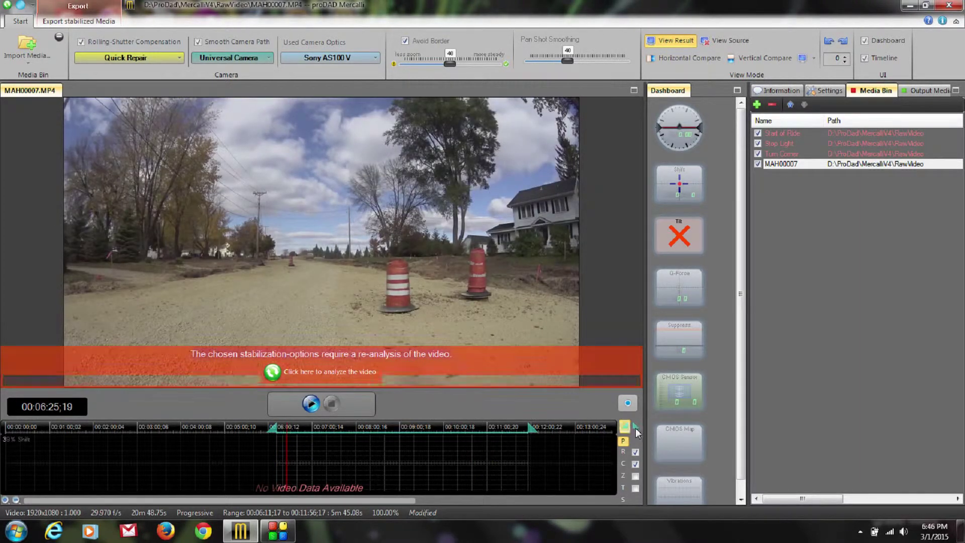
left_click(635, 426)
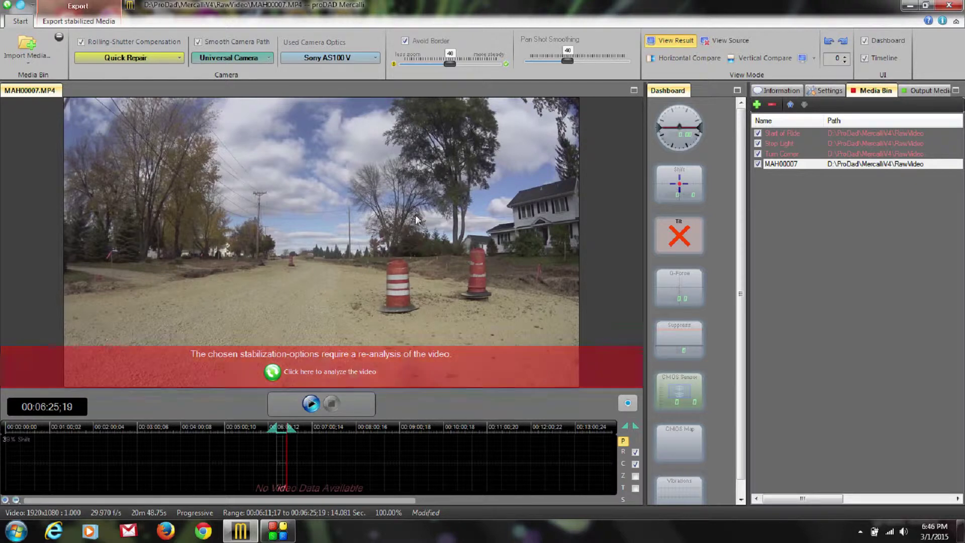
Step: Rename the entry 'Bumpy Road' and add a fifth MAH00007 instance
left_click(777, 164)
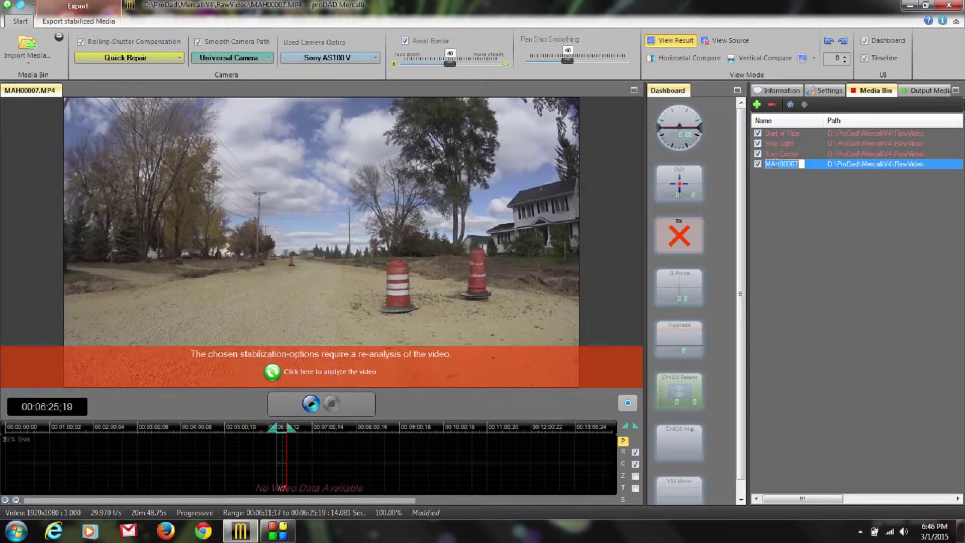
type("Bumpy Ro")
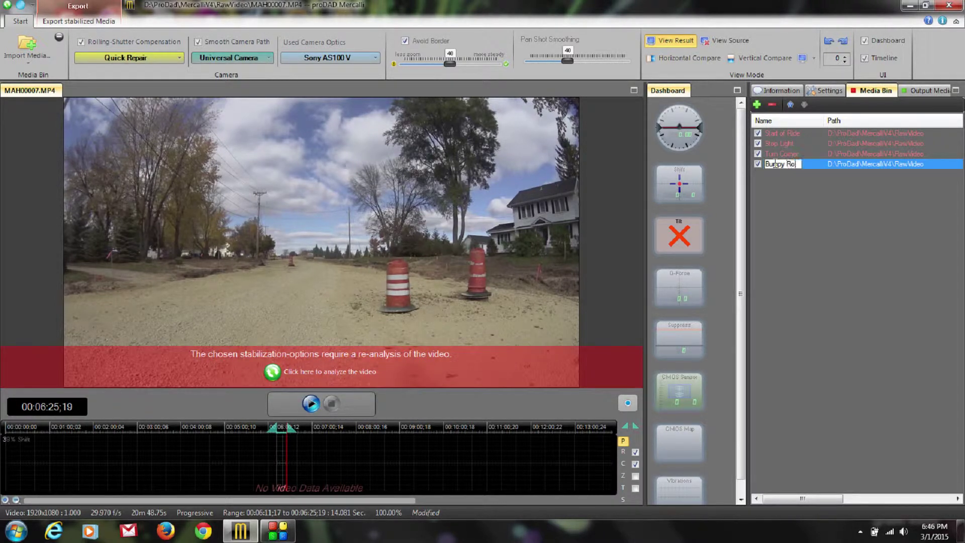
type("ad")
key("Return")
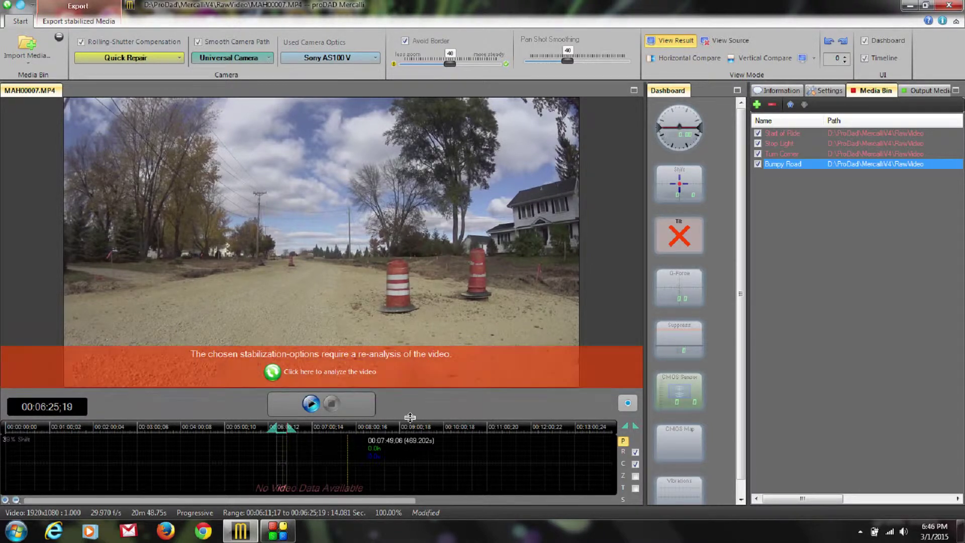
left_click(757, 105)
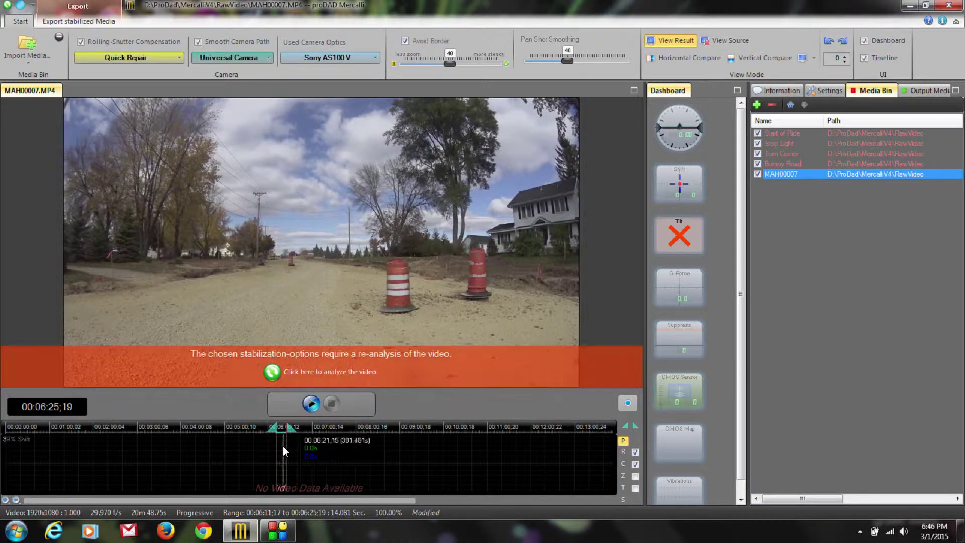
Step: Set the fifth instance's range to 00:10:16;14–00:10:32;06
left_click_drag(289, 447, 454, 469)
left_click_drag(289, 427, 588, 427)
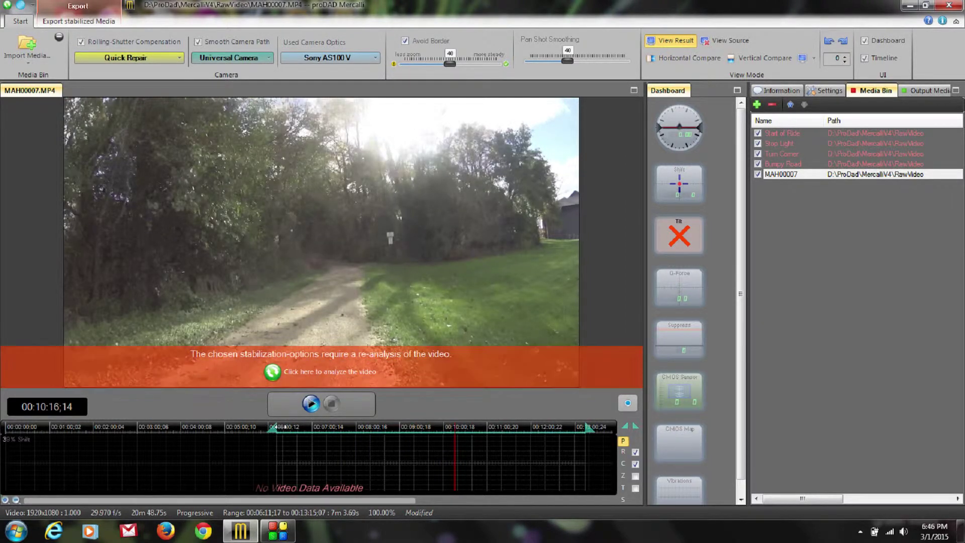
left_click_drag(274, 427, 450, 428)
left_click(311, 404)
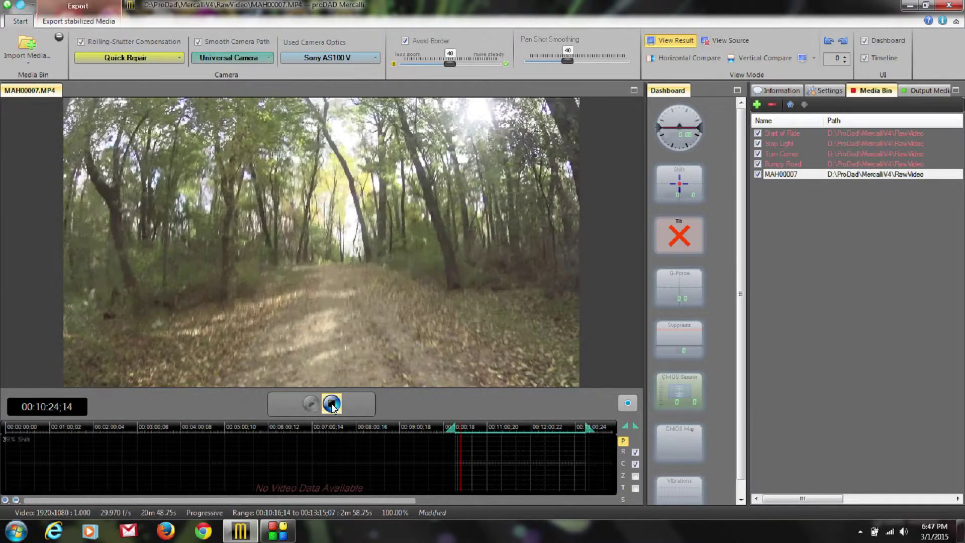
left_click(332, 405)
left_click_drag(587, 440, 532, 428)
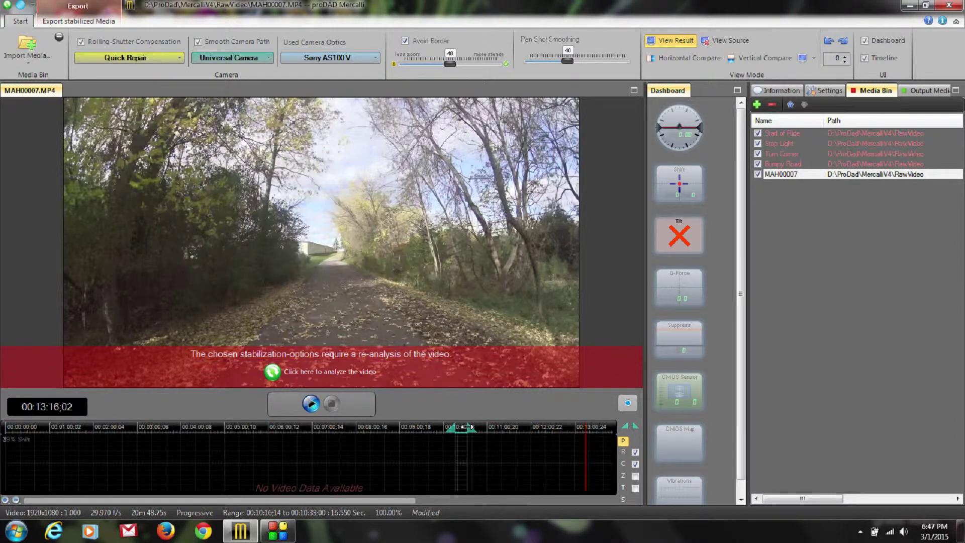
left_click_drag(460, 442, 468, 430)
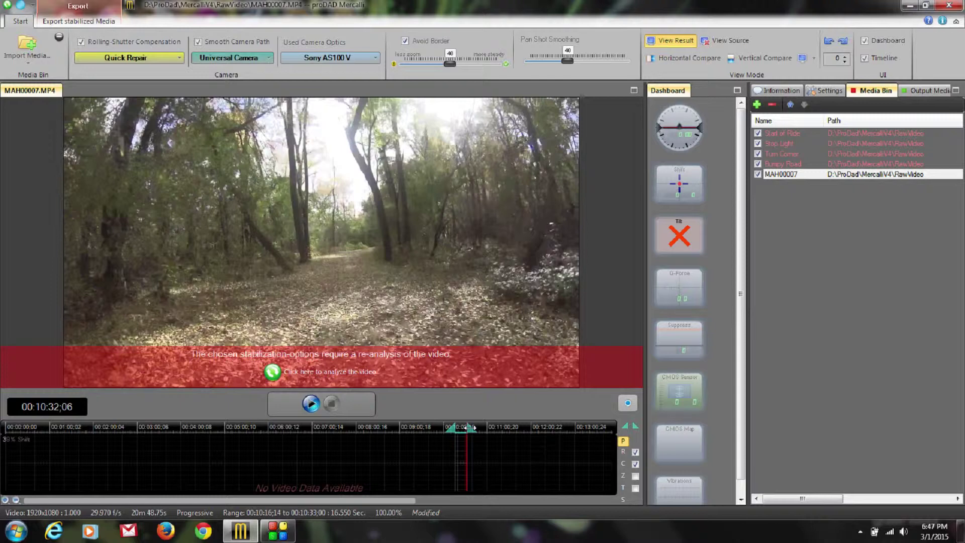
double_click(468, 430)
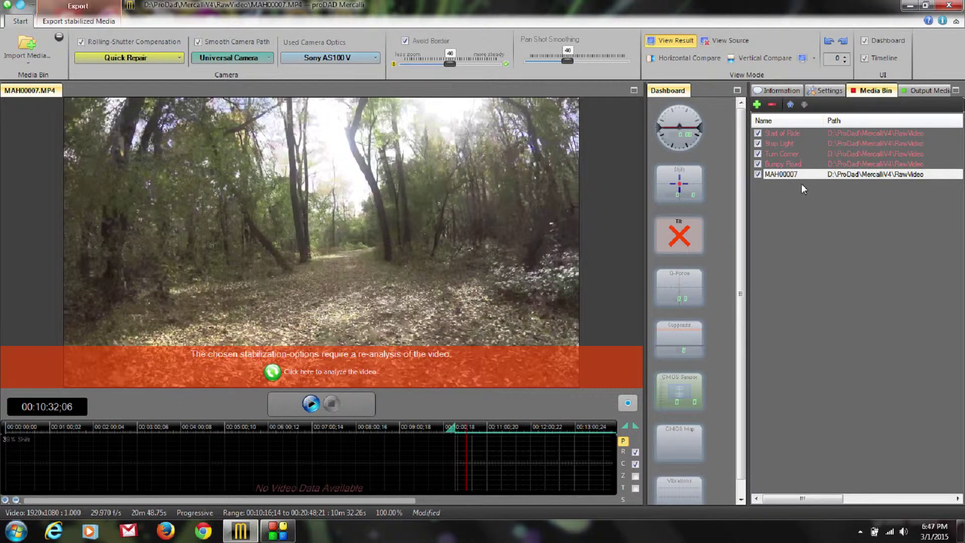
Step: Rename the newest MAH00007 entry 'Trail 1'
left_click(783, 175)
left_click(782, 175)
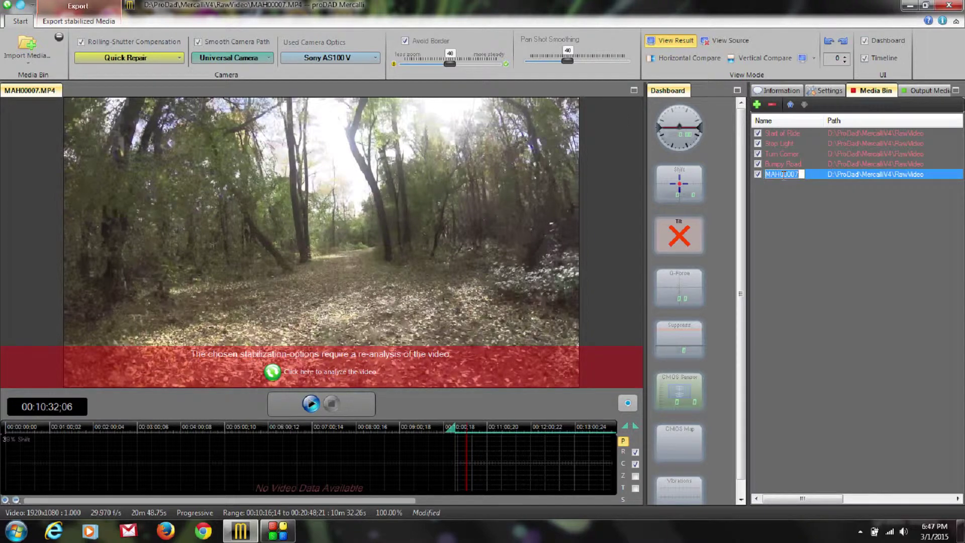
type("Trail 1")
key("Return")
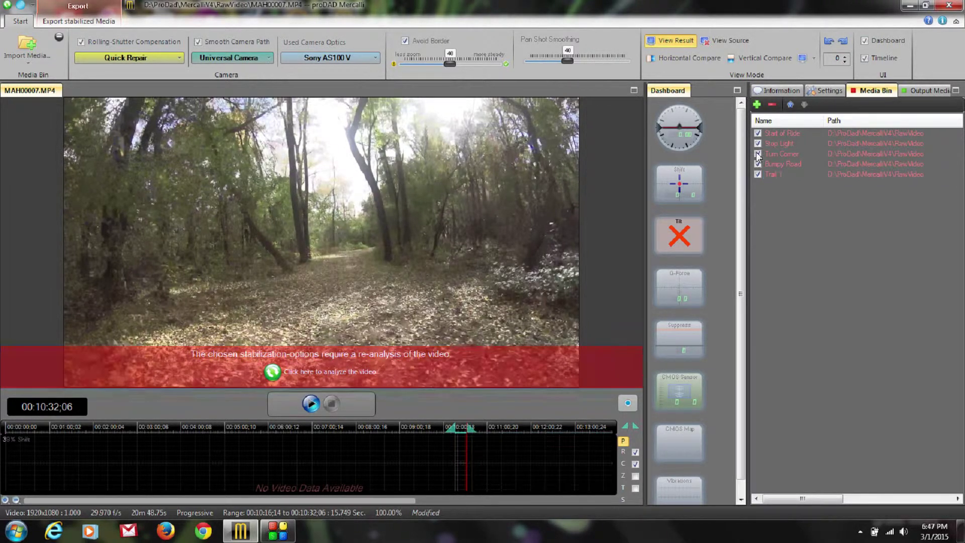
Step: Add a sixth MAH00007 instance and preview the footage from around 00:12:14;13
left_click(757, 105)
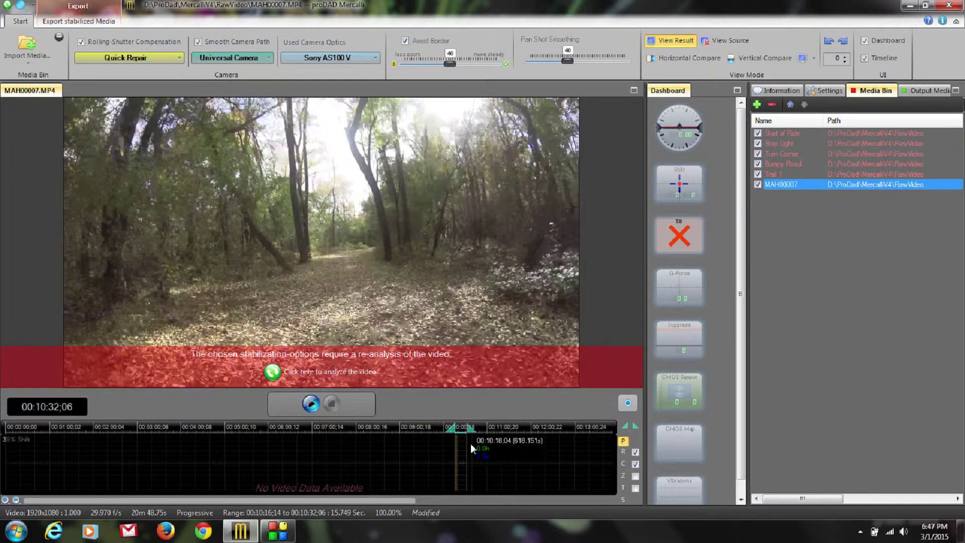
left_click_drag(395, 503, 460, 506)
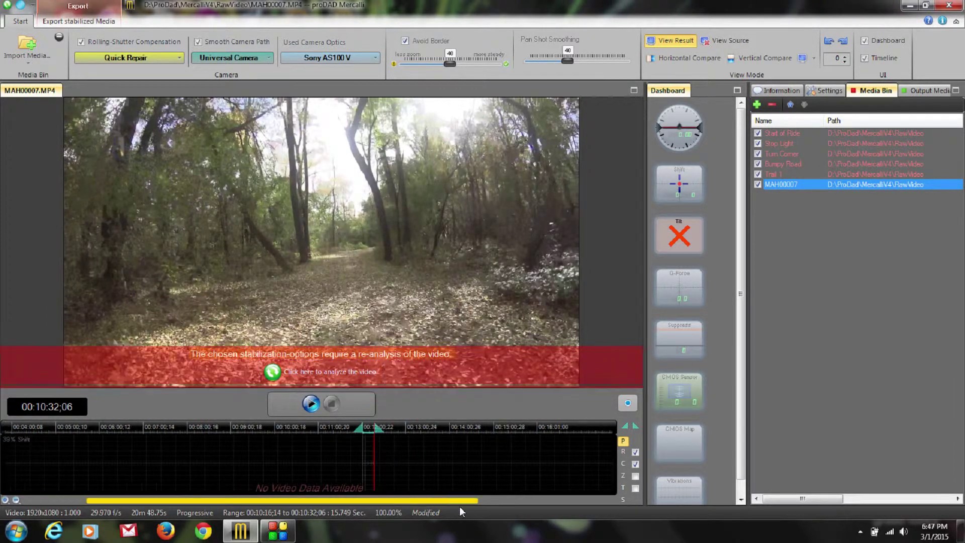
left_click_drag(548, 514, 551, 509)
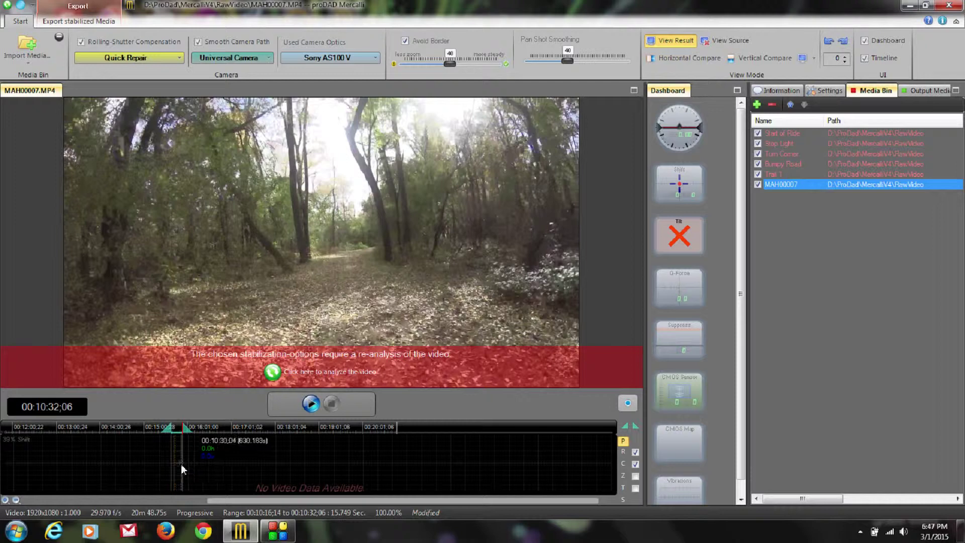
left_click_drag(188, 463, 335, 455)
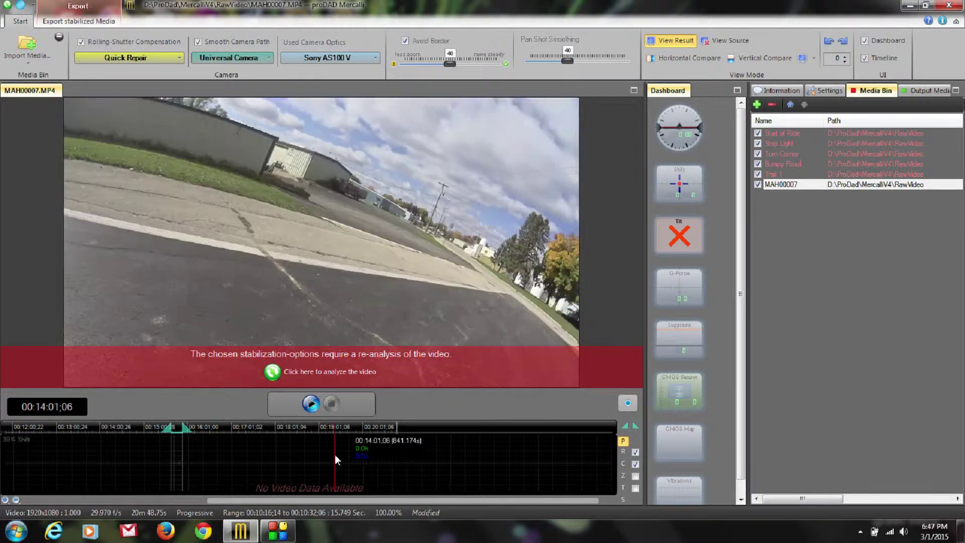
left_click(626, 427)
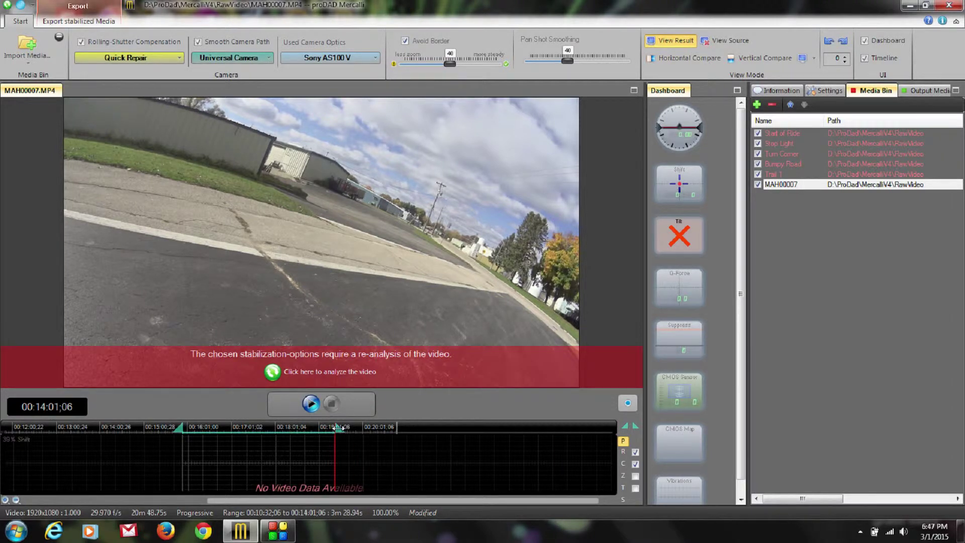
left_click(311, 405)
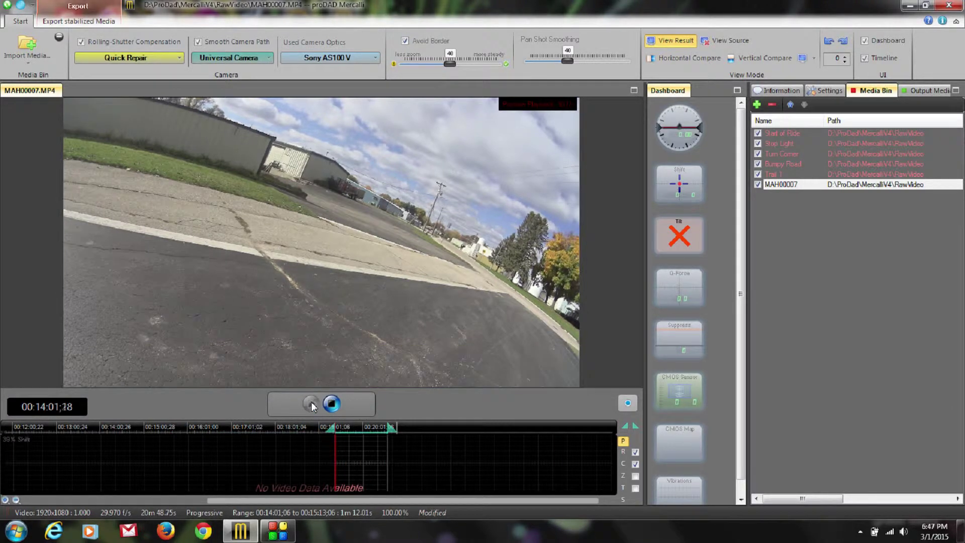
left_click(337, 447)
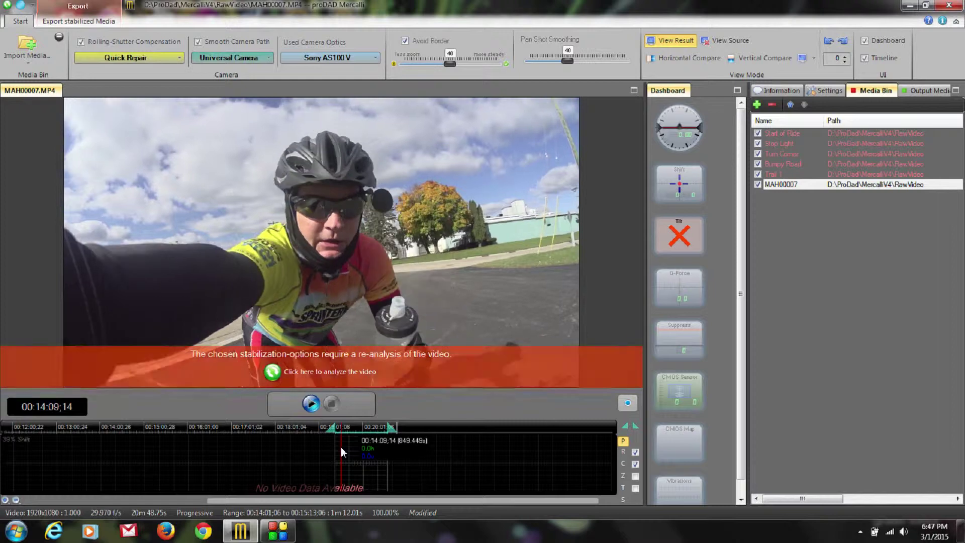
Step: Trim the instance to 00:14:05;22–00:14:19;16 and start renaming it 'Silly'
left_click(8, 501)
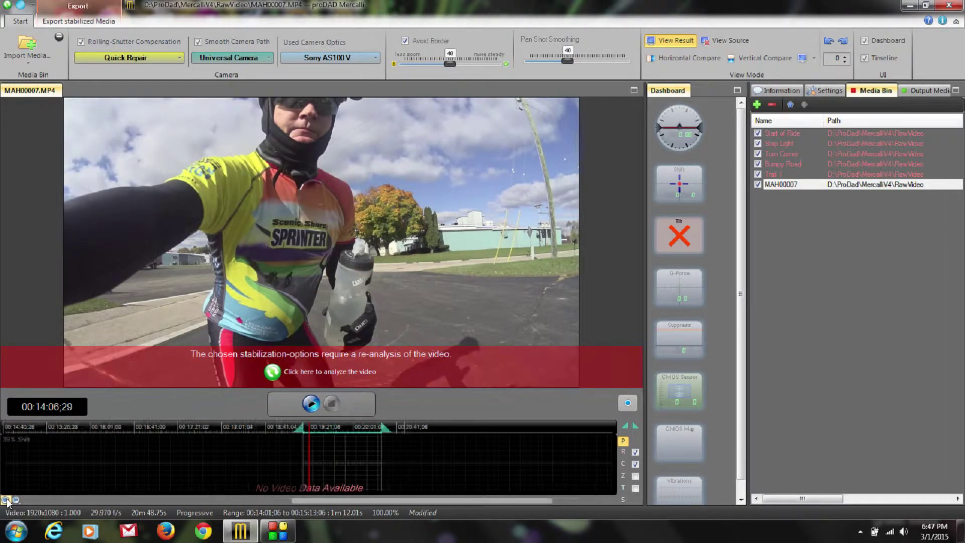
left_click(304, 455)
left_click(306, 454)
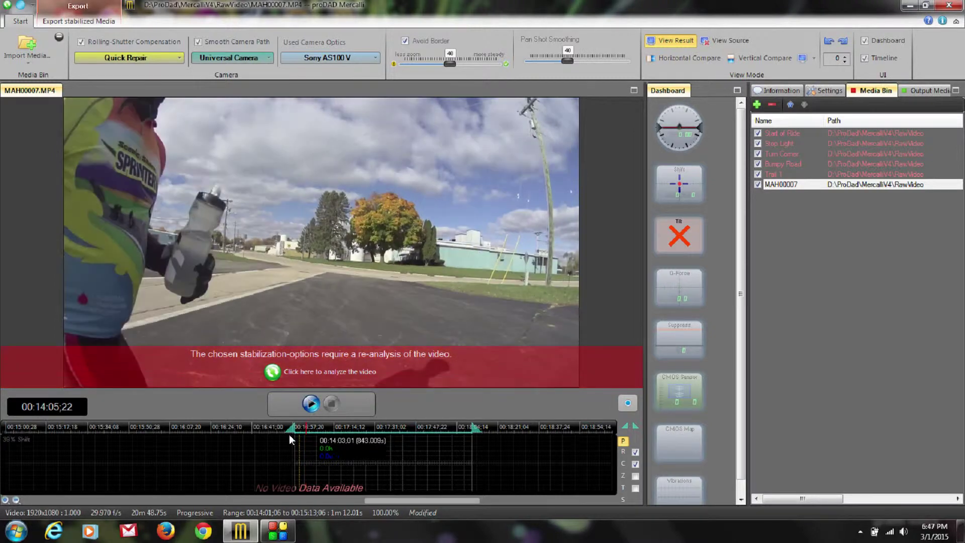
left_click(311, 407)
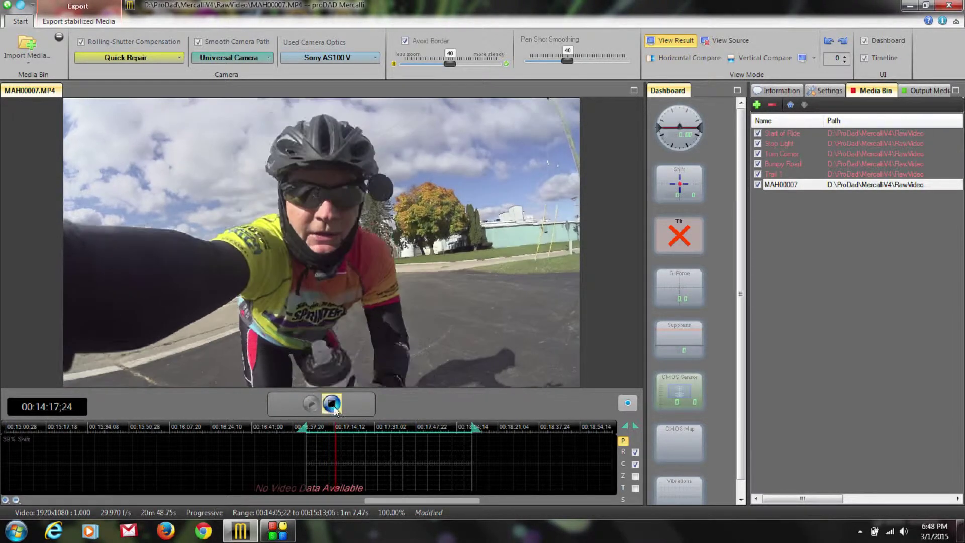
left_click(329, 404)
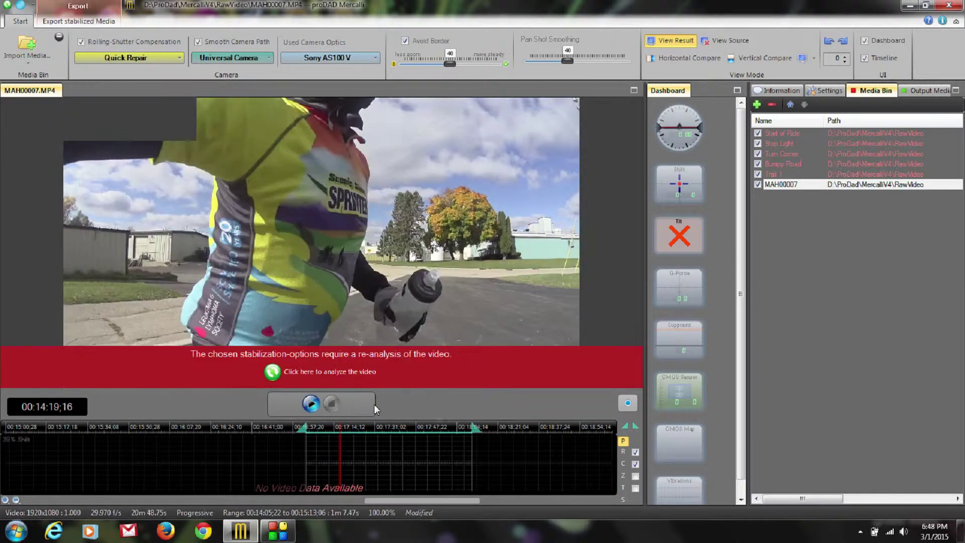
left_click_drag(423, 427, 343, 428)
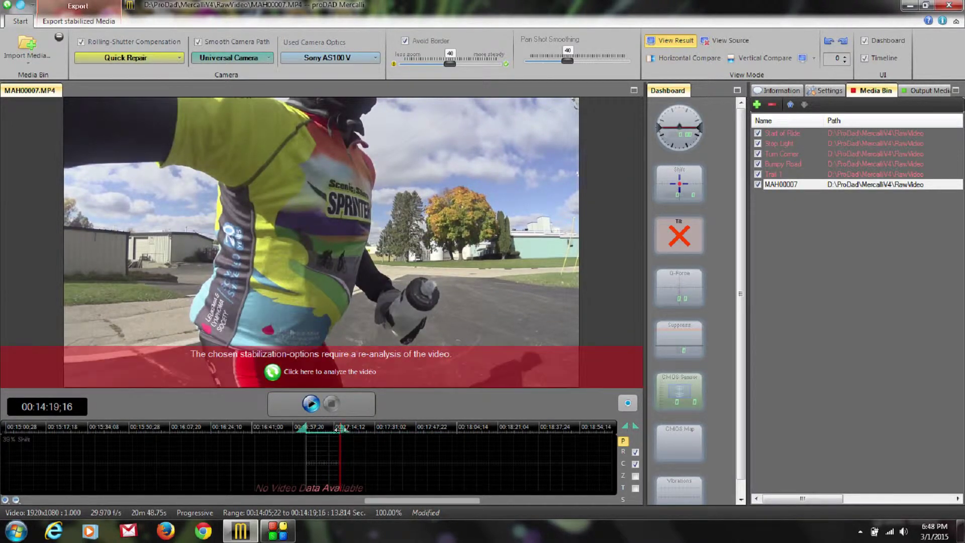
left_click(779, 185)
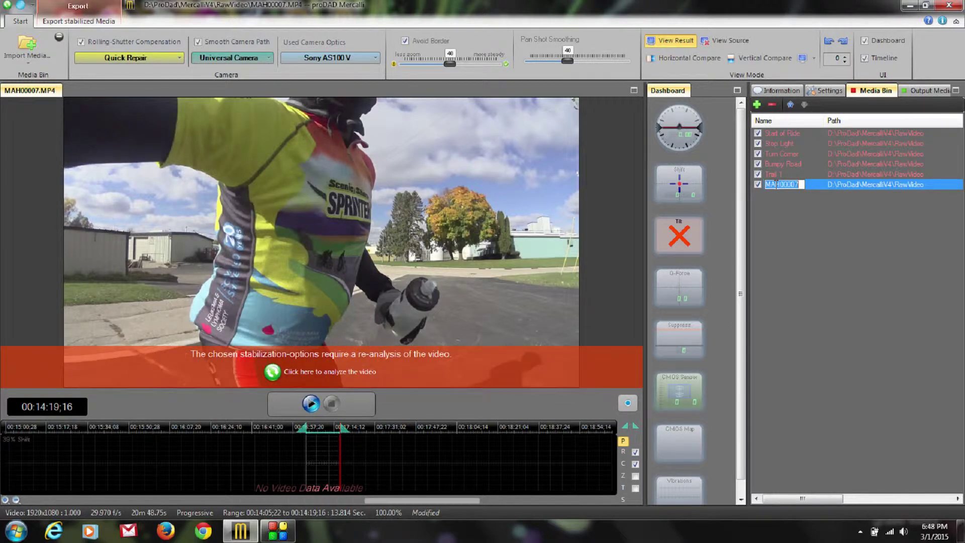
type("Sl")
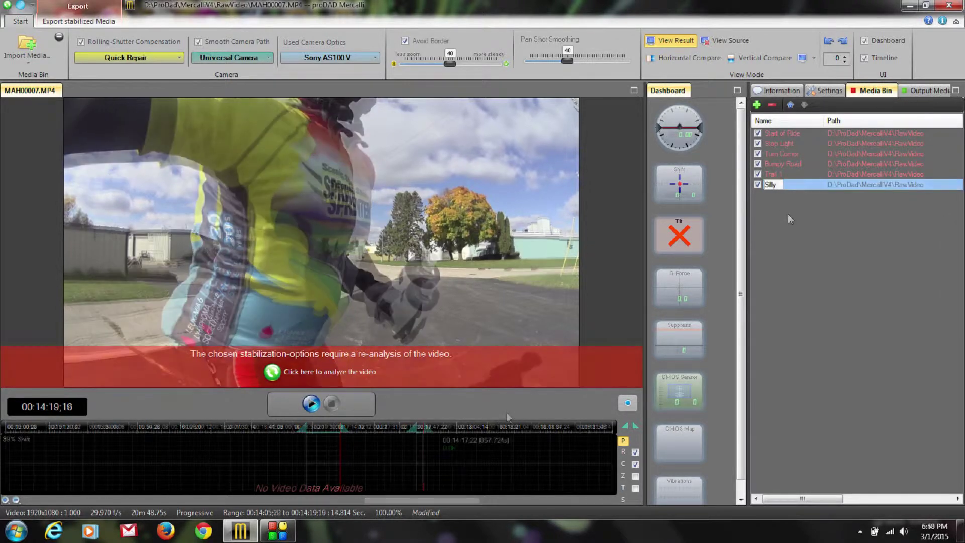
Step: Add a seventh MAH00007 instance with its range set to 00:20:27;18–00:20:38;23
left_click(756, 105)
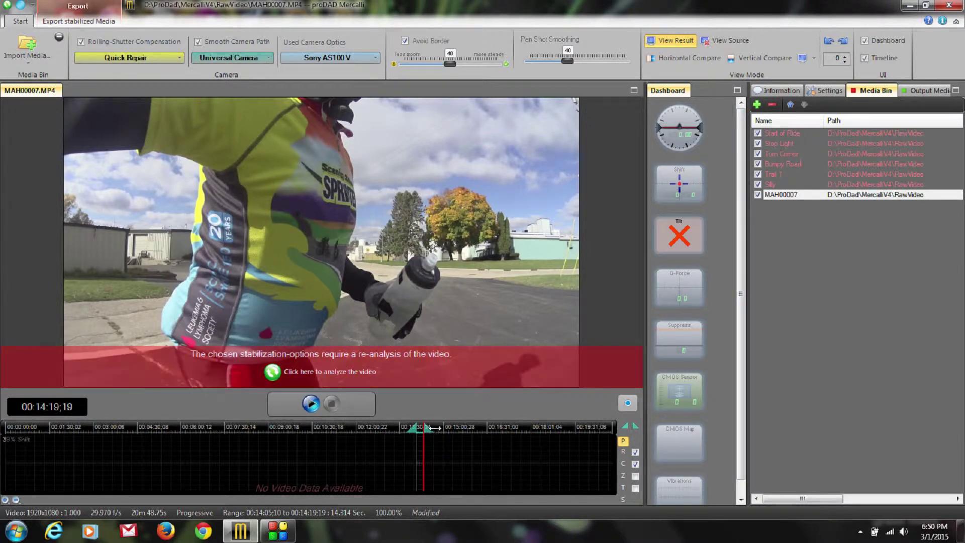
left_click_drag(558, 427, 562, 427)
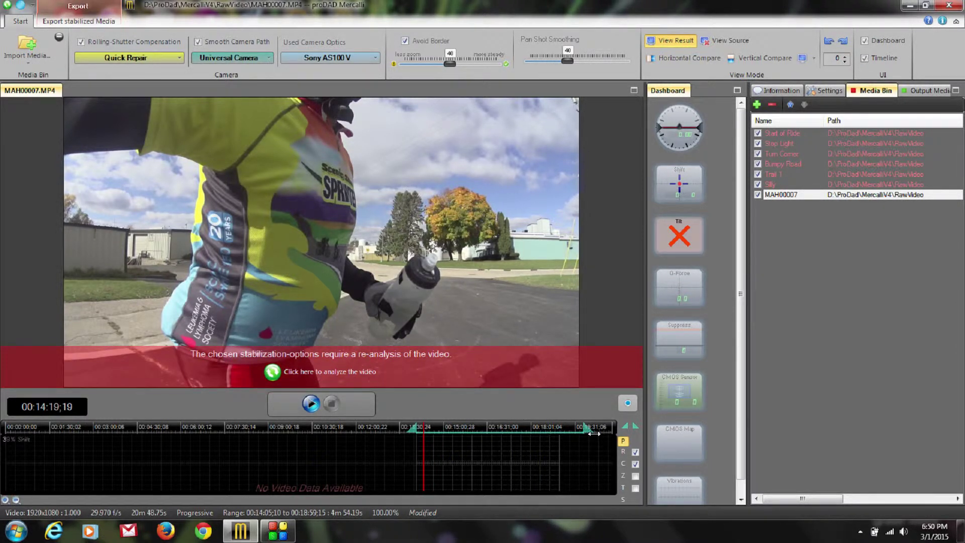
left_click_drag(594, 433, 614, 433)
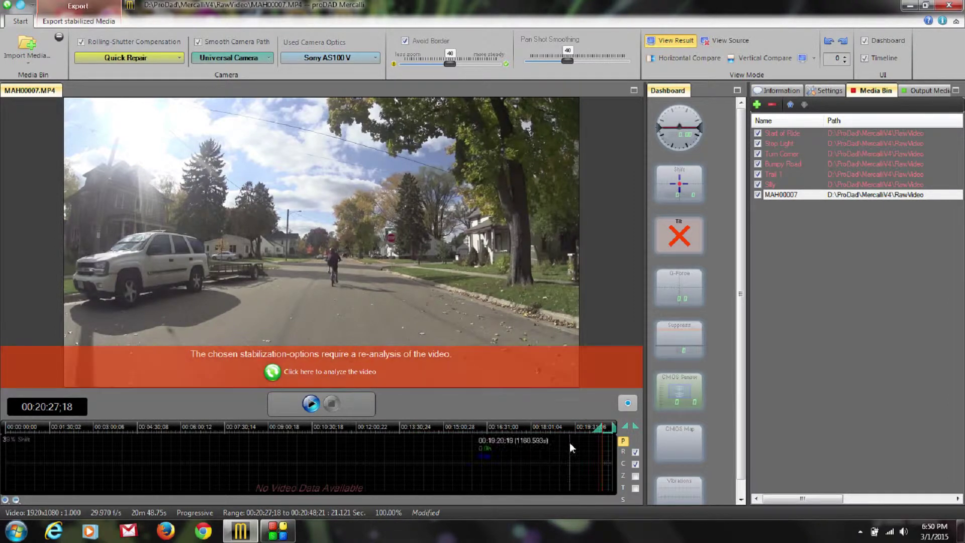
left_click(607, 459)
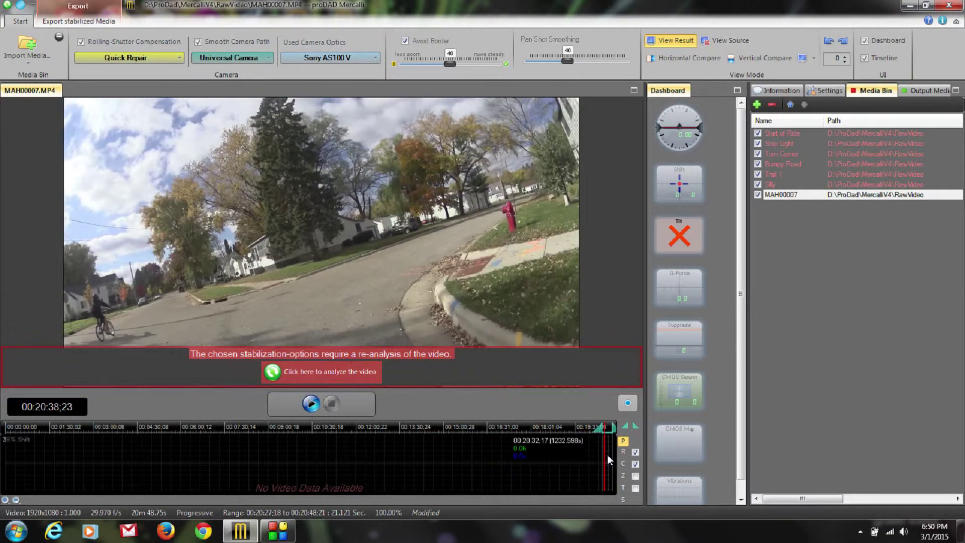
left_click(635, 429)
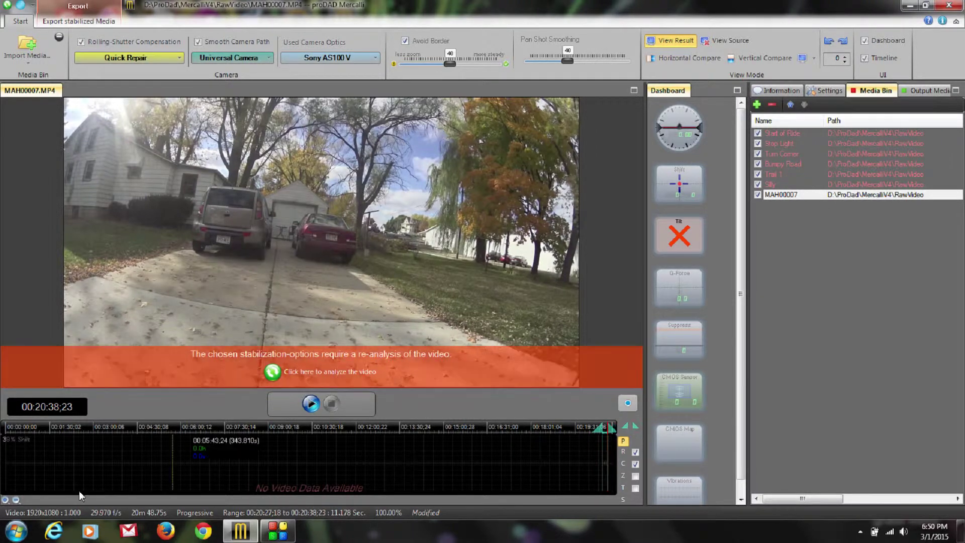
left_click(5, 500)
left_click(5, 501)
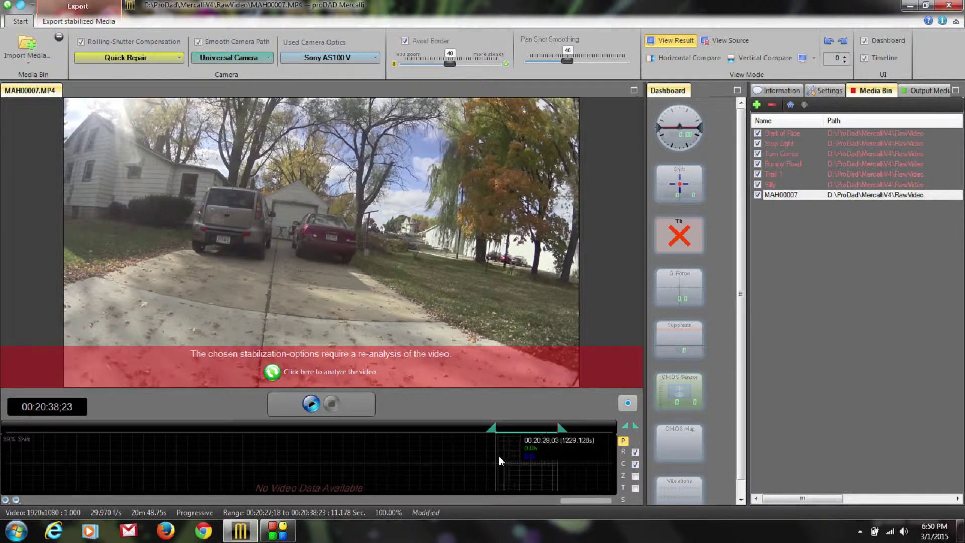
left_click_drag(499, 460, 556, 455)
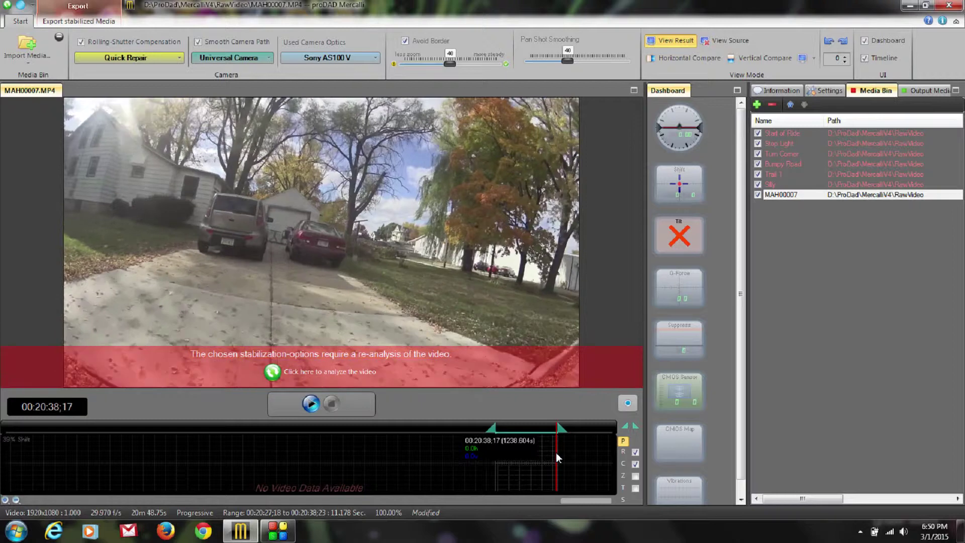
Step: Commit the name 'Arrive Home' and bring up the Import Media file picker
left_click(761, 194)
left_click(806, 227)
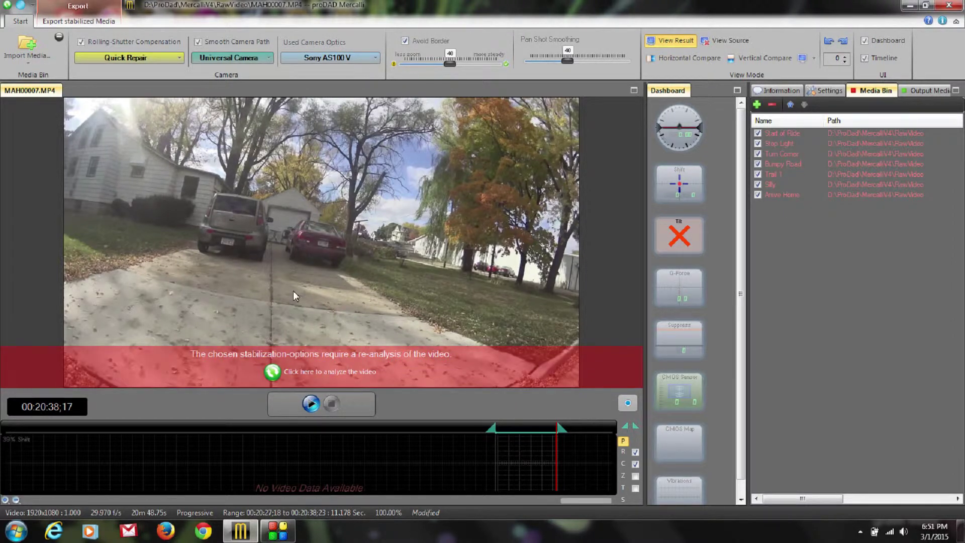
left_click(21, 52)
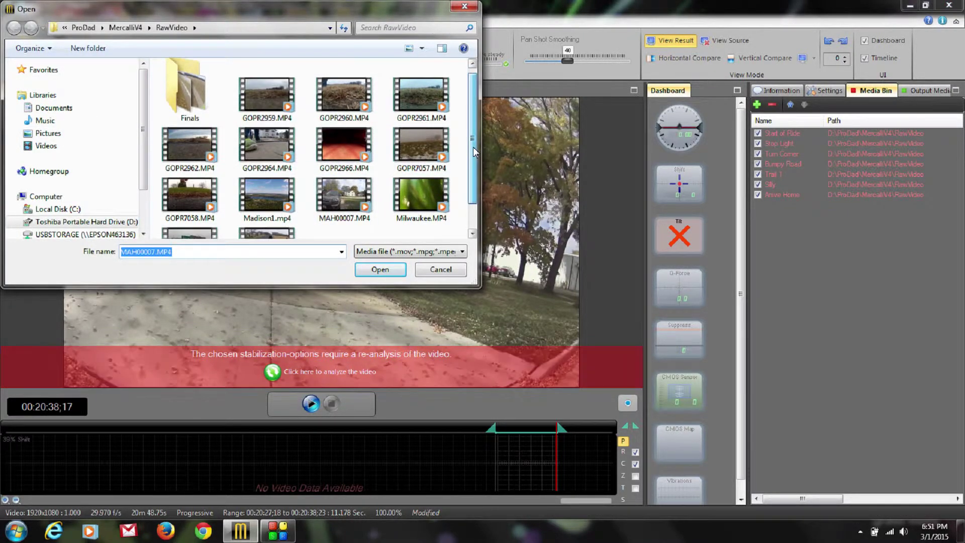
Step: Import GOPR7058.MP4 and trim it to 00:00:27;27–00:00:44;10
scroll(472, 147, "down", 2)
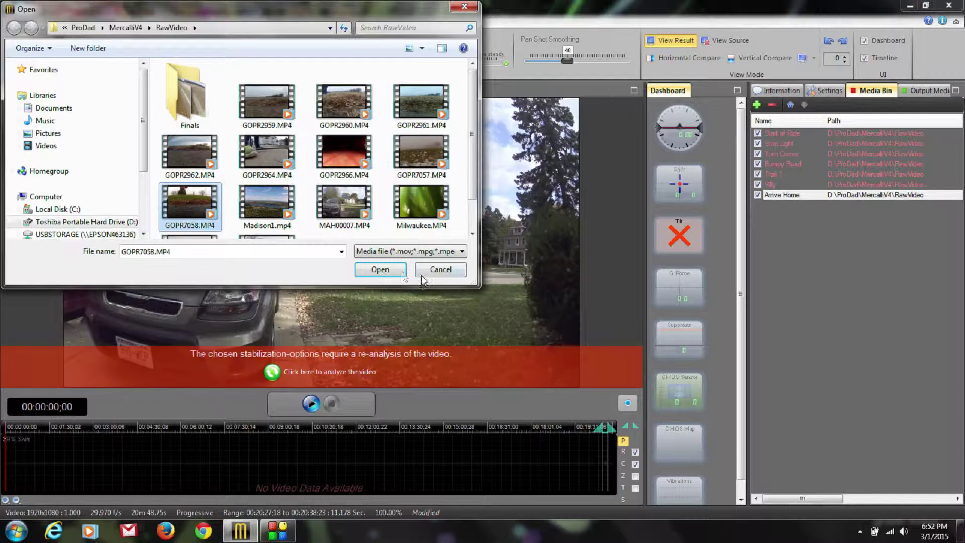
left_click(380, 270)
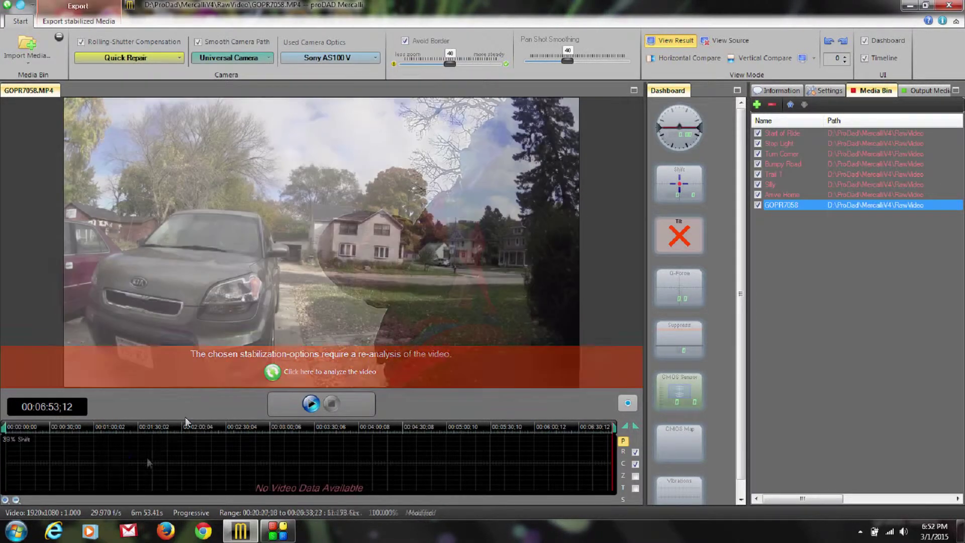
left_click_drag(10, 457, 47, 464)
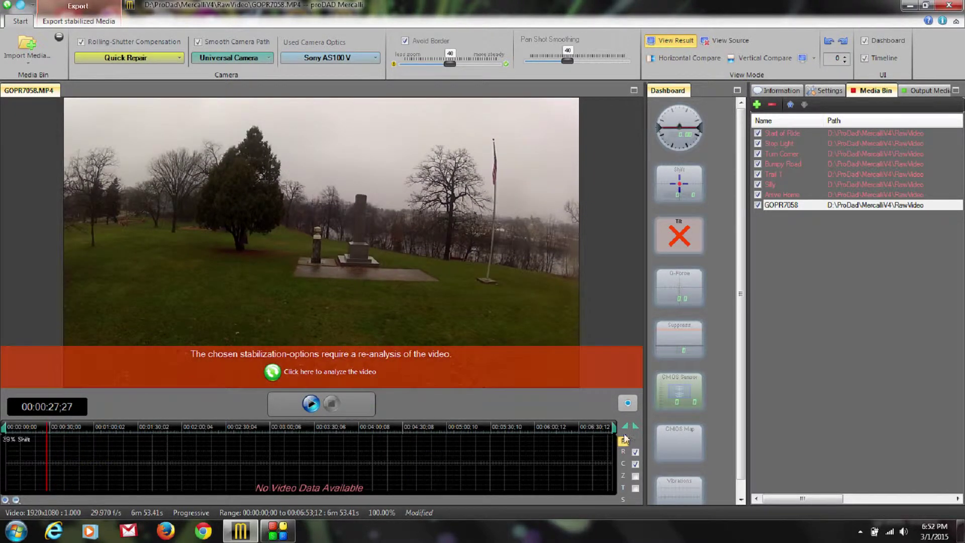
key("i")
left_click_drag(50, 450, 71, 450)
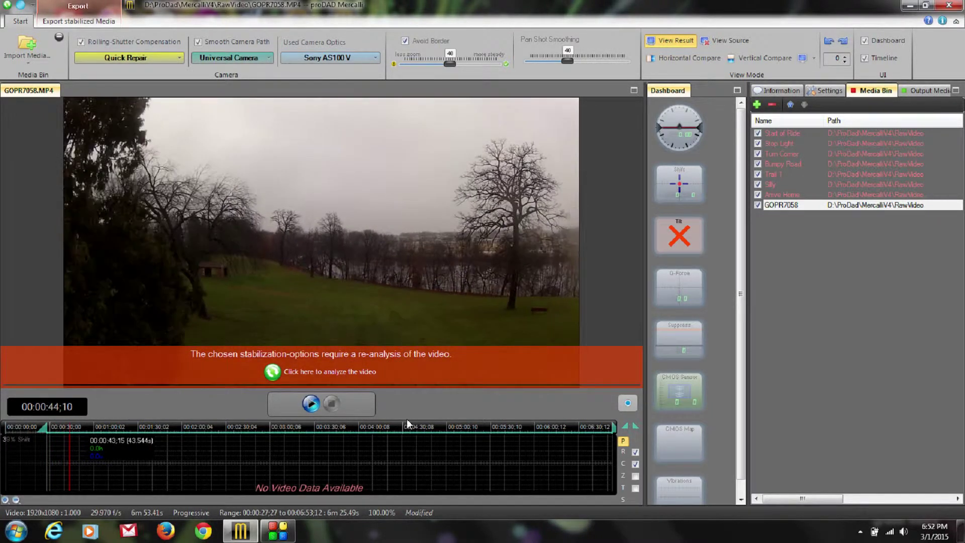
left_click(637, 426)
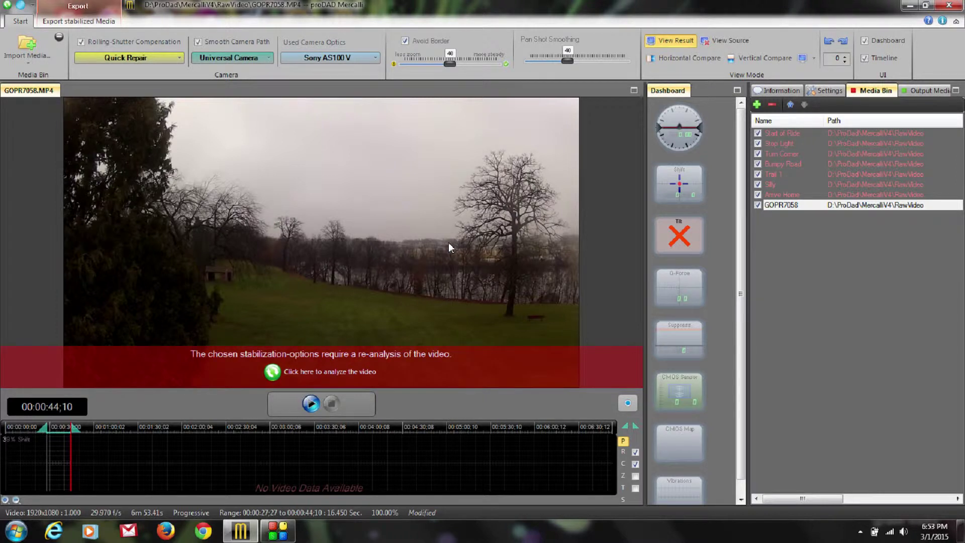
Step: Rename the GOPR7058 bin entry 'Memorial'
left_click(781, 205)
left_click(782, 205)
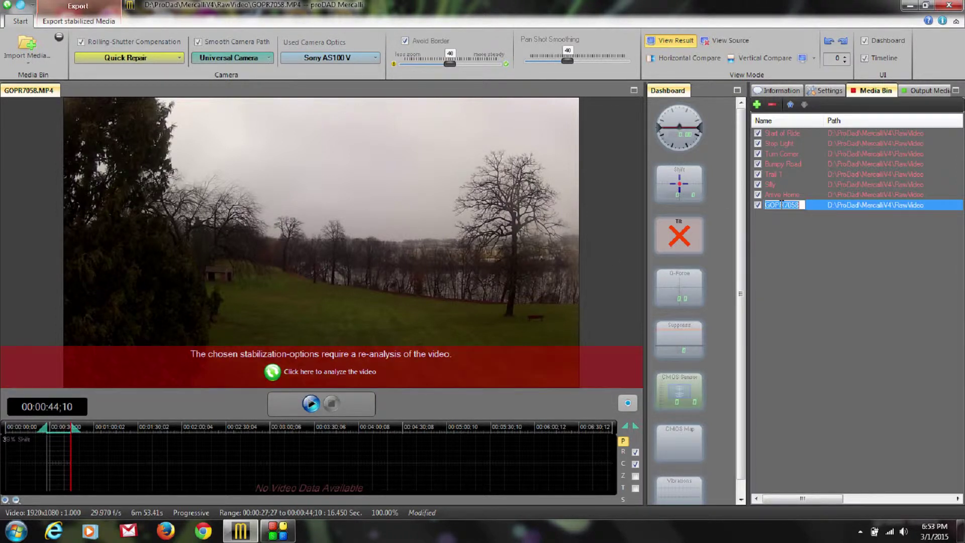
type("Memorial")
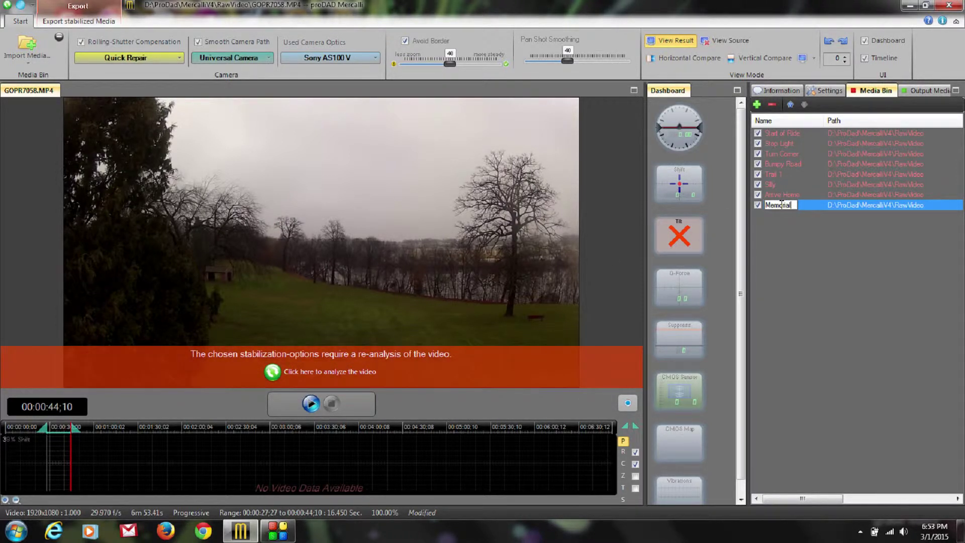
key("Return")
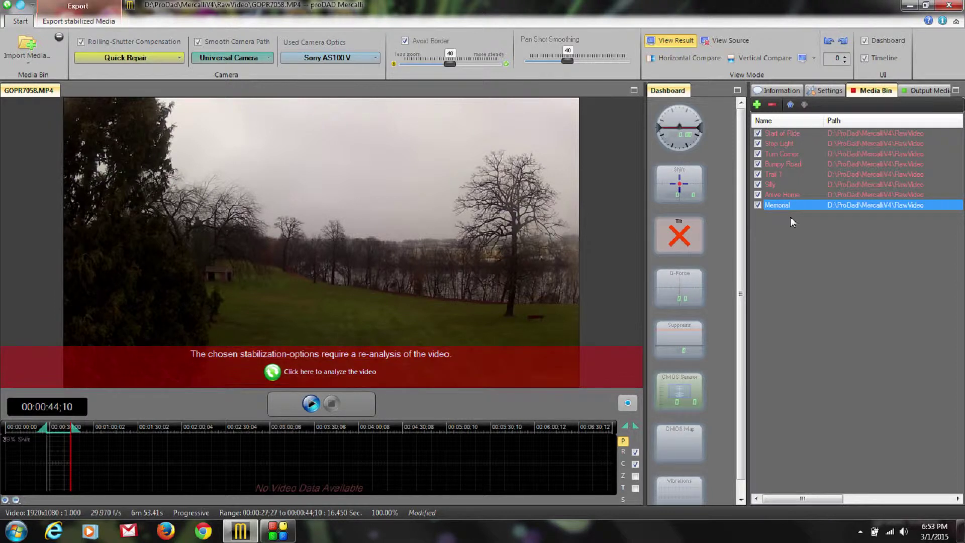
Step: Open the Trail 1 clip, zoom the timeline, and move its out point to 00:10:41;11
left_click(769, 175)
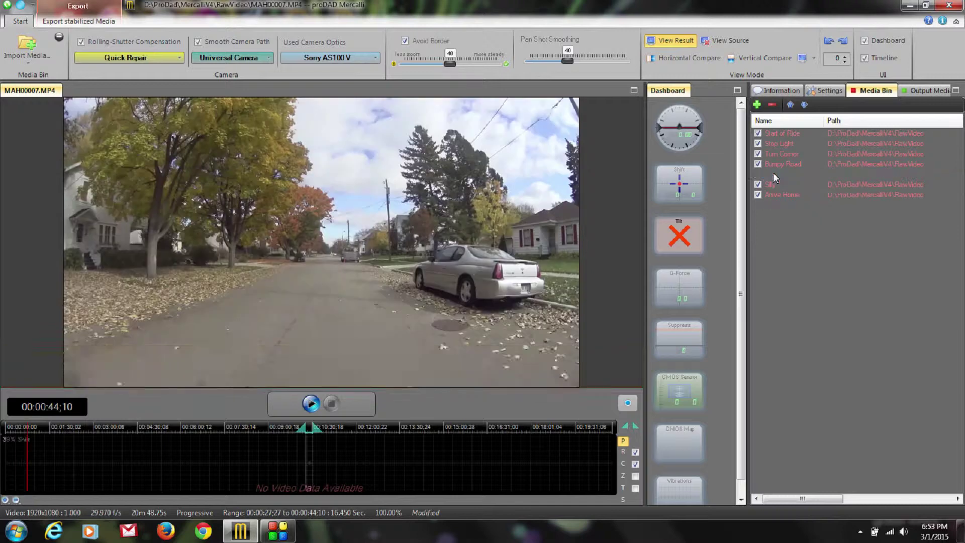
left_click(307, 457)
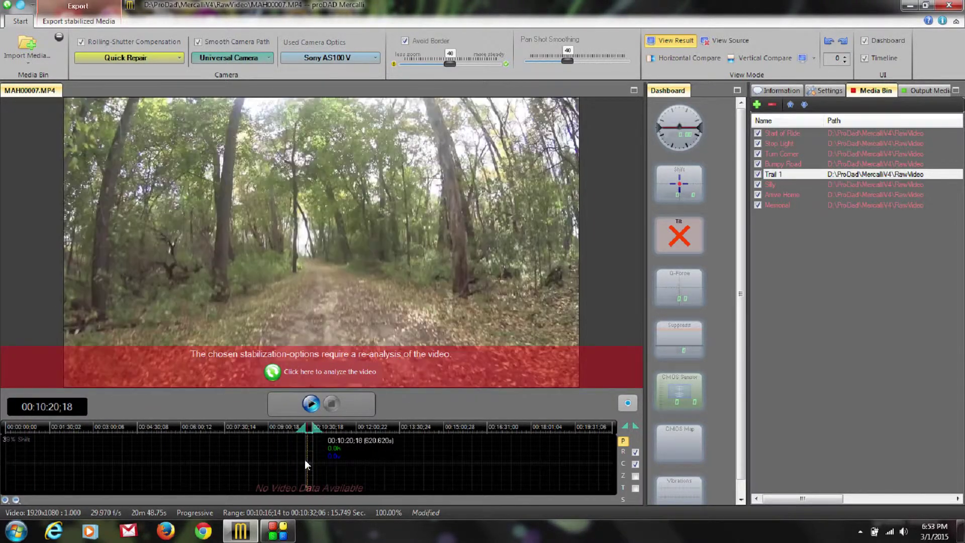
left_click(5, 499)
left_click(5, 500)
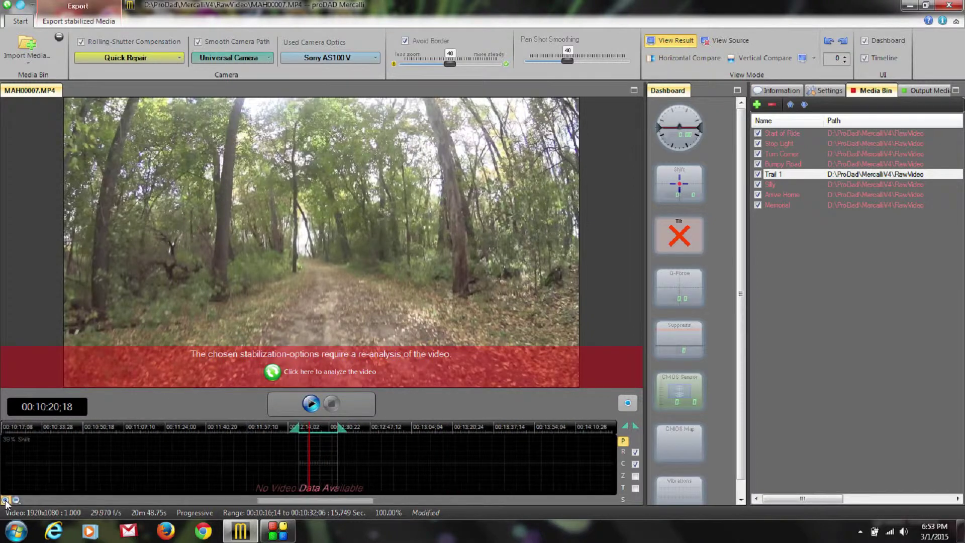
left_click(5, 500)
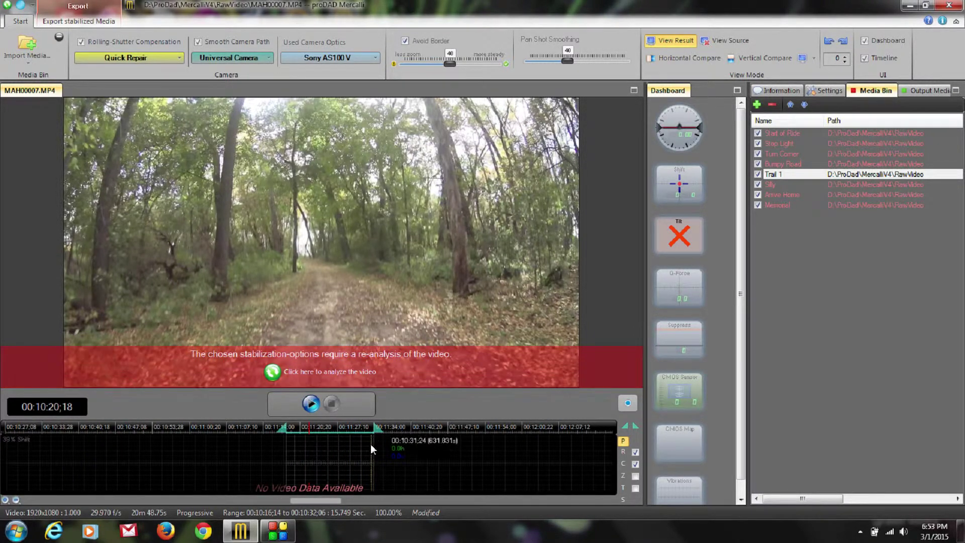
left_click_drag(370, 444, 424, 447)
left_click_drag(376, 429, 427, 429)
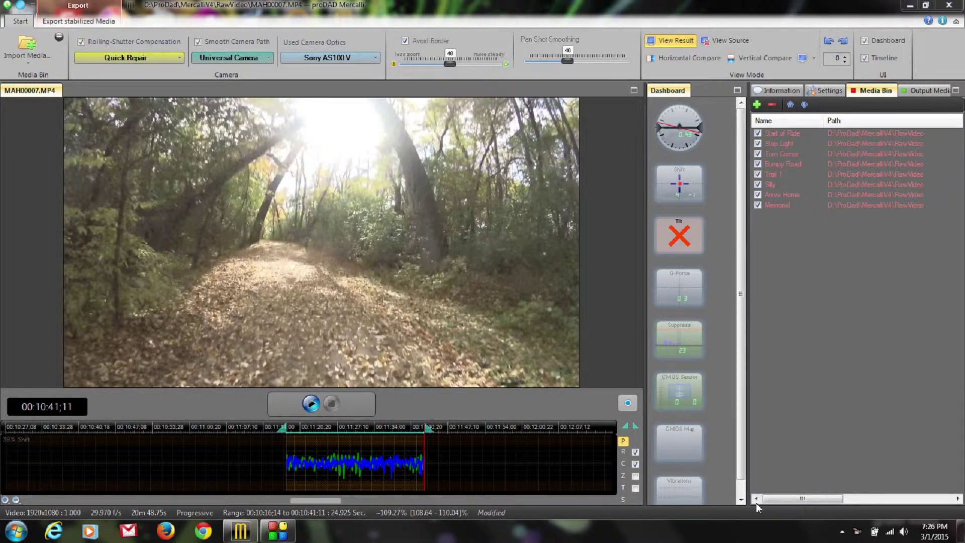
Step: Step through Stop Light, Bumpy Road and Trail 1 to Arrive Home, then play and stop its stabilized preview
left_click(780, 144)
left_click(780, 163)
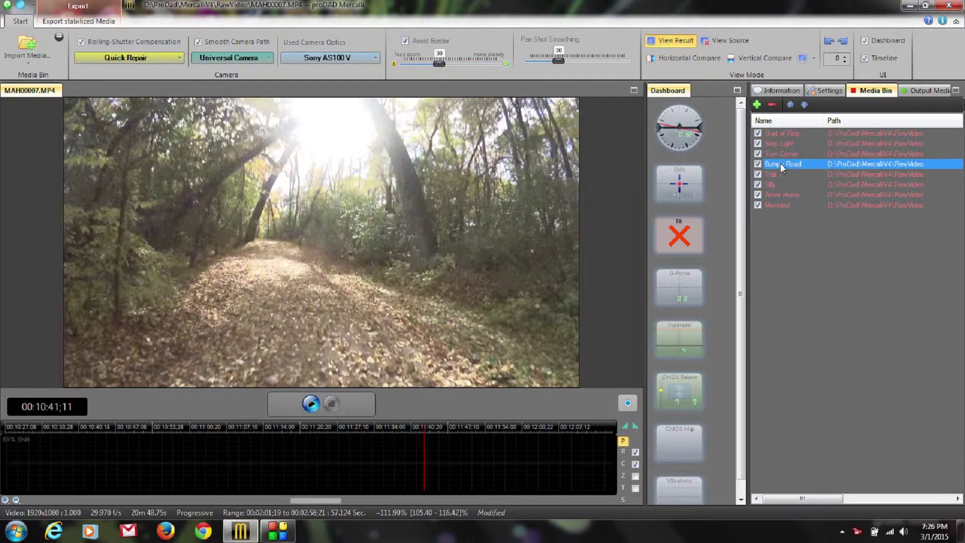
left_click(777, 175)
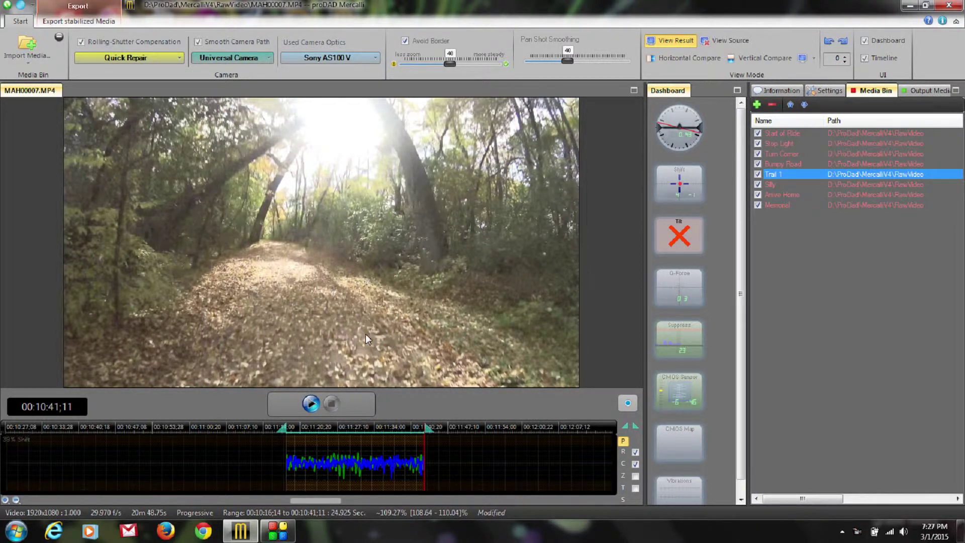
left_click(779, 195)
left_click(310, 404)
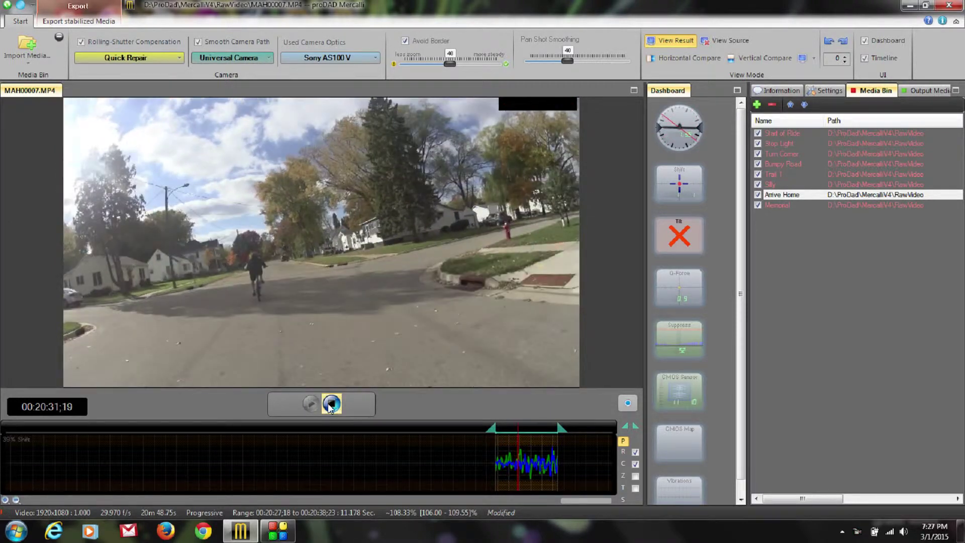
left_click(332, 404)
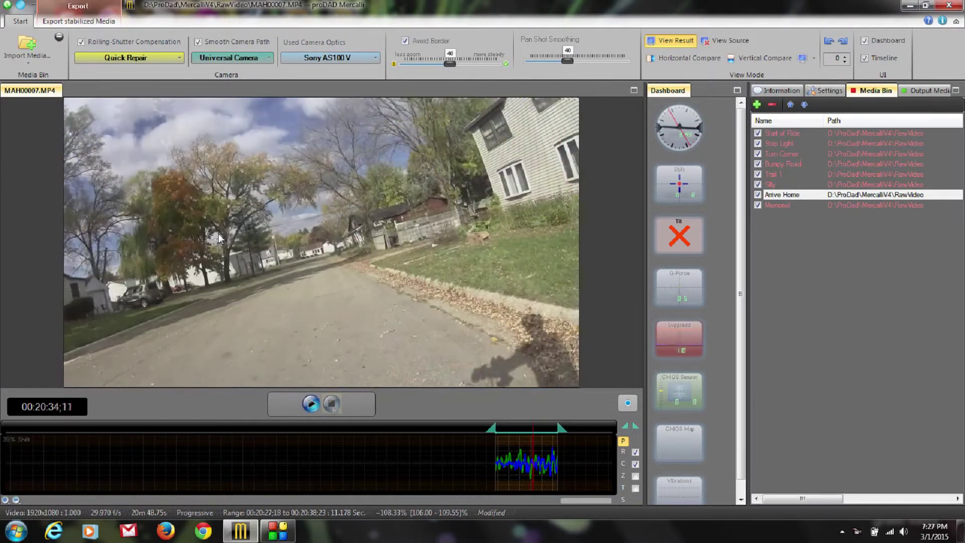
Step: On the Export stabilized Media settings, enable Export Files into another Directory and browse for a folder
left_click(71, 22)
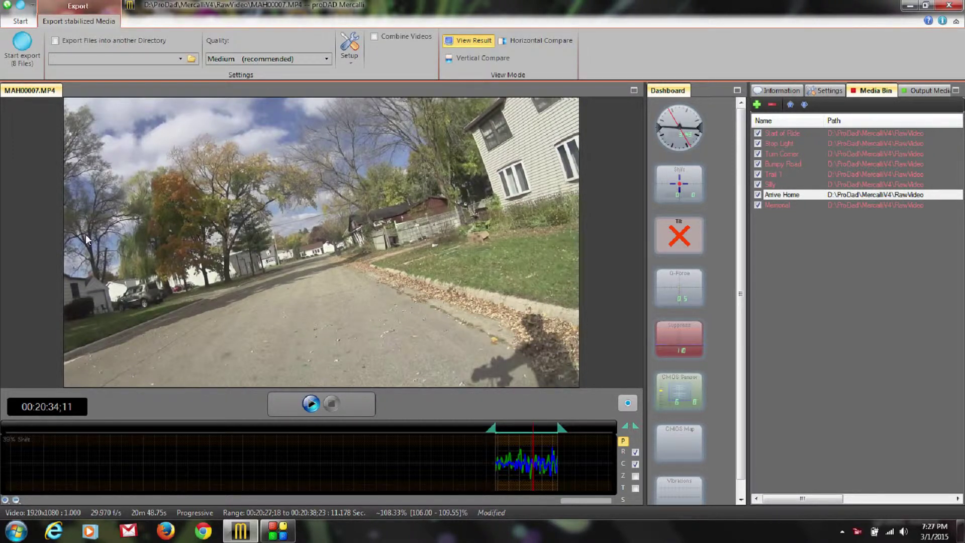
left_click(54, 41)
left_click(192, 59)
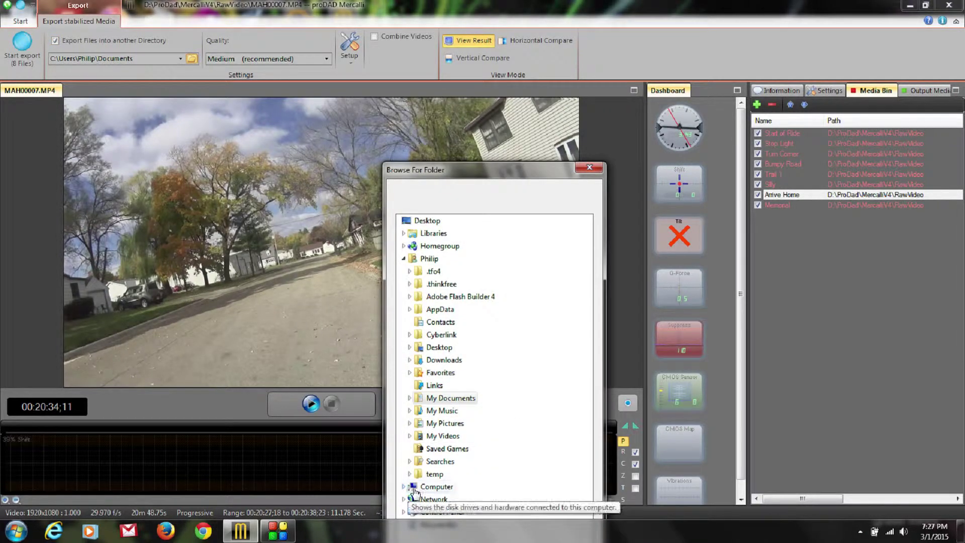
Step: Select D:\ProDad\MercalliV4\Advanced\Storyboard as the export destination folder
left_click(444, 488)
left_click(476, 474)
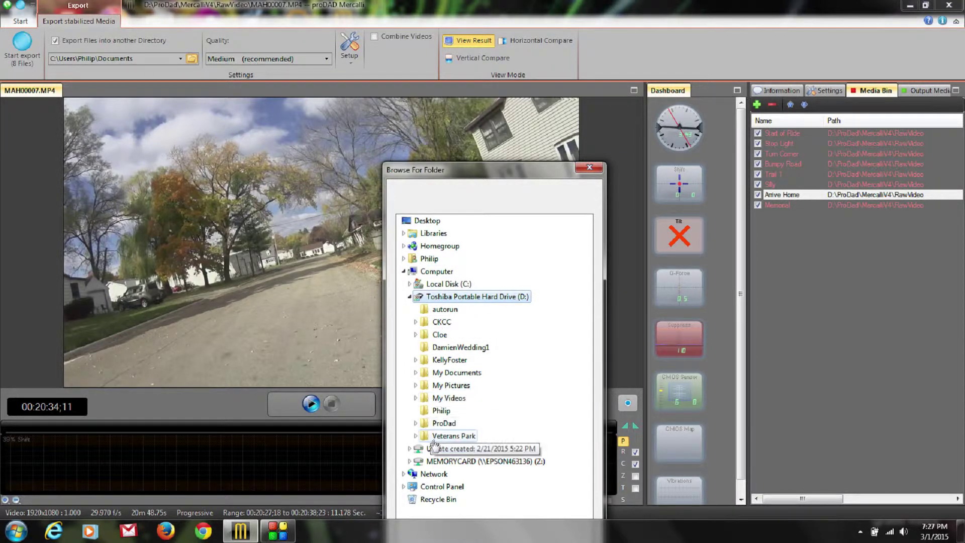
left_click(437, 425)
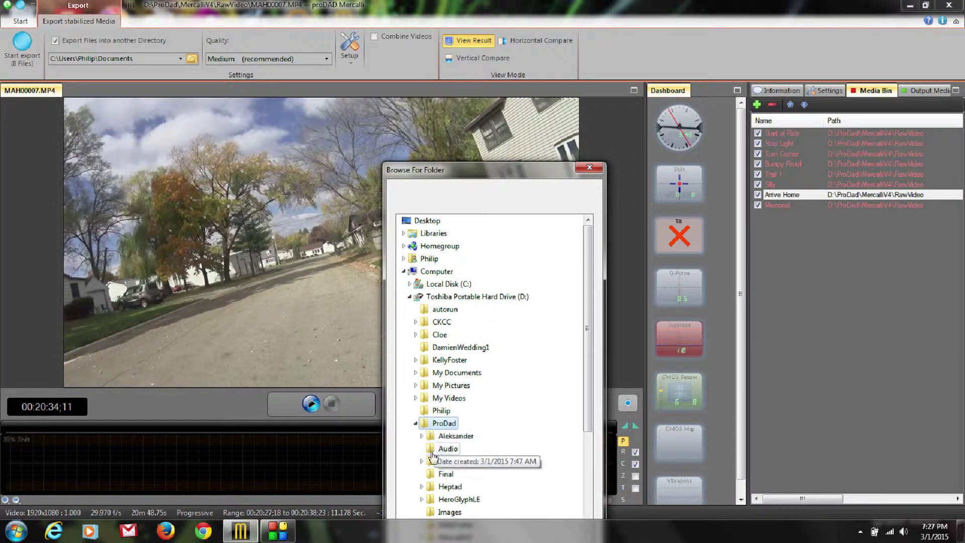
scroll(445, 473, "down", 1)
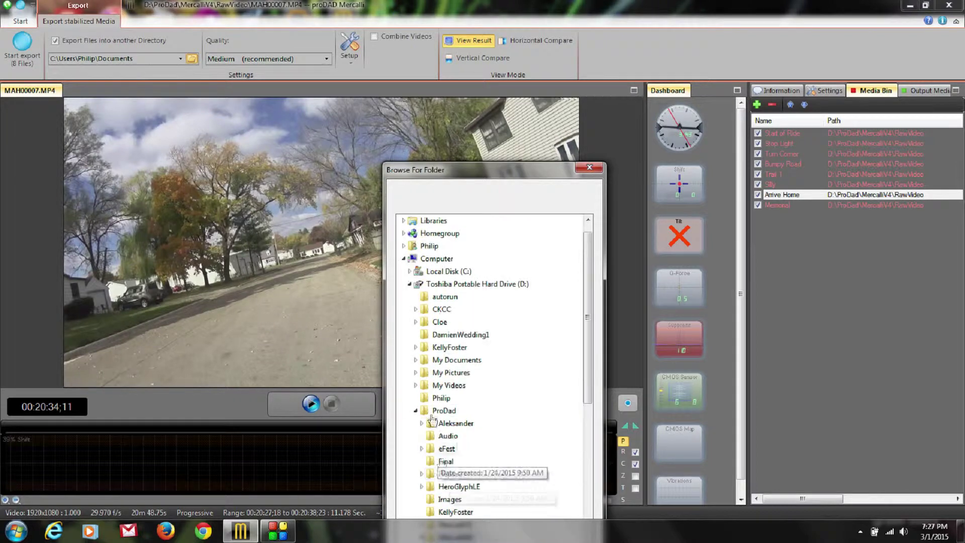
scroll(438, 478, "down", 2)
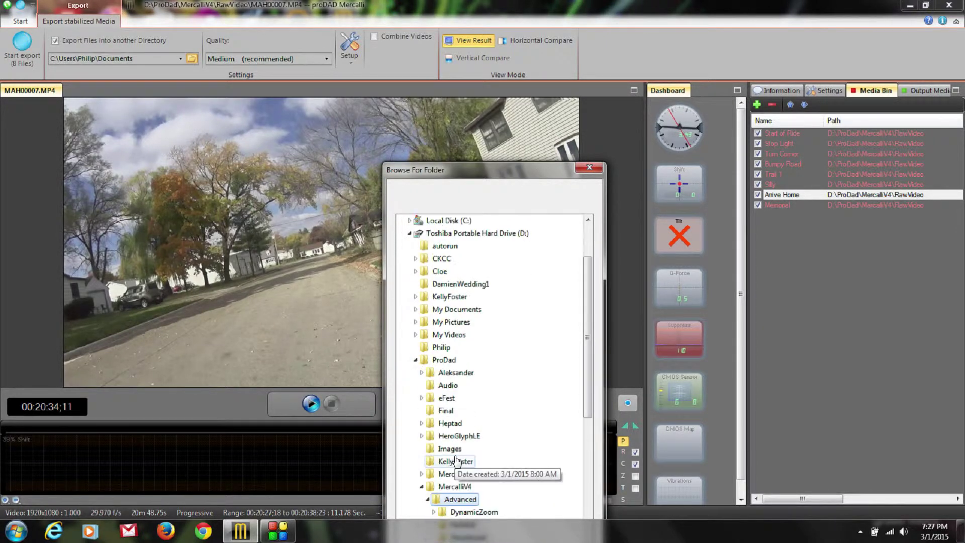
scroll(455, 458, "down", 2)
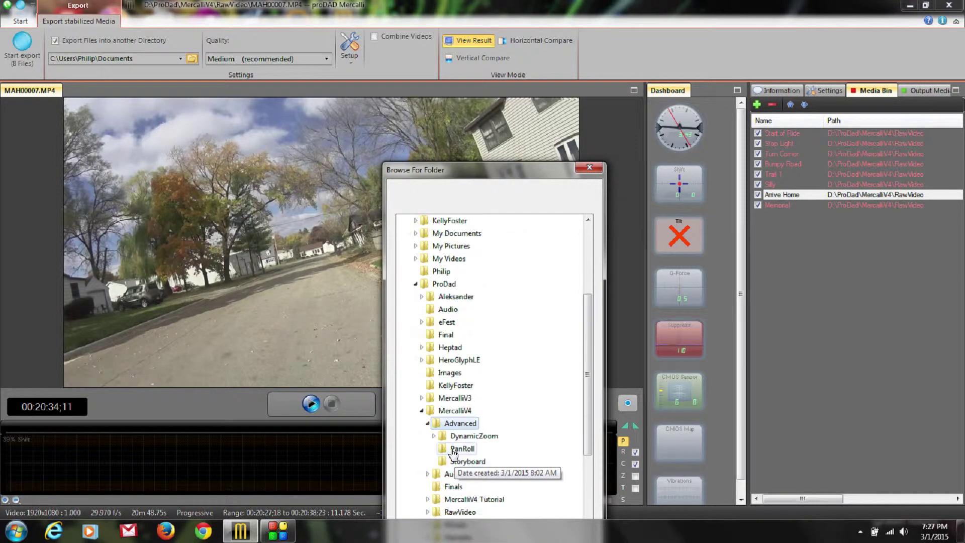
left_click(465, 462)
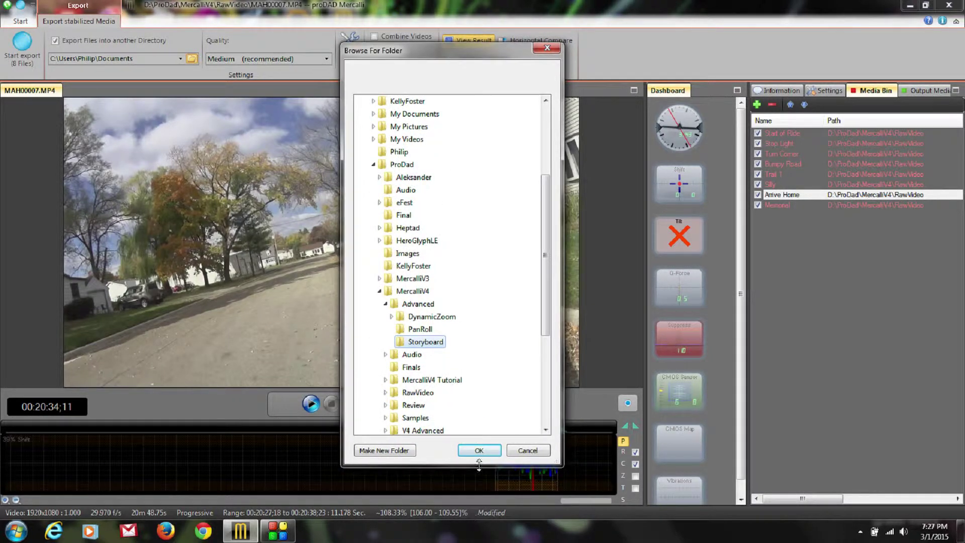
left_click(483, 449)
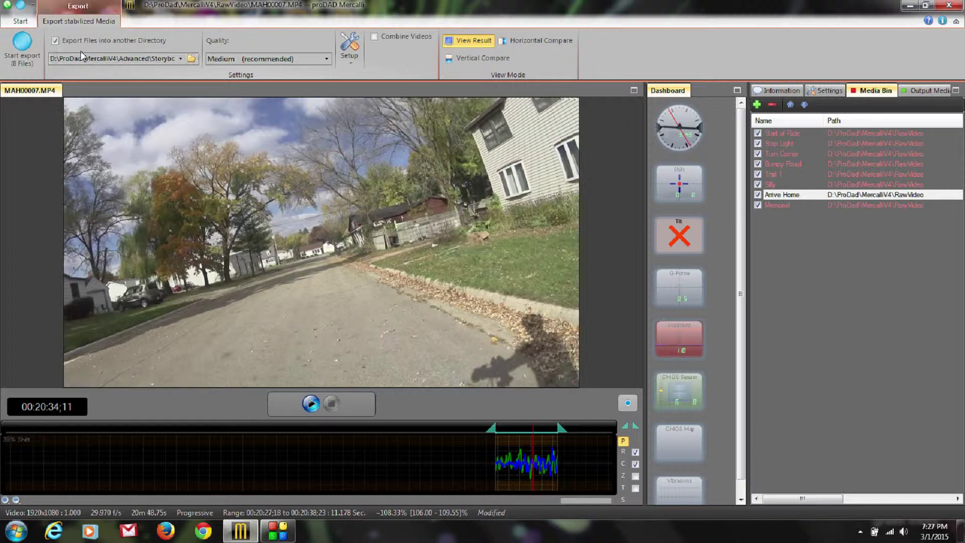
Step: Keep export quality at Medium (recommended) and enable Combine Videos
left_click(234, 61)
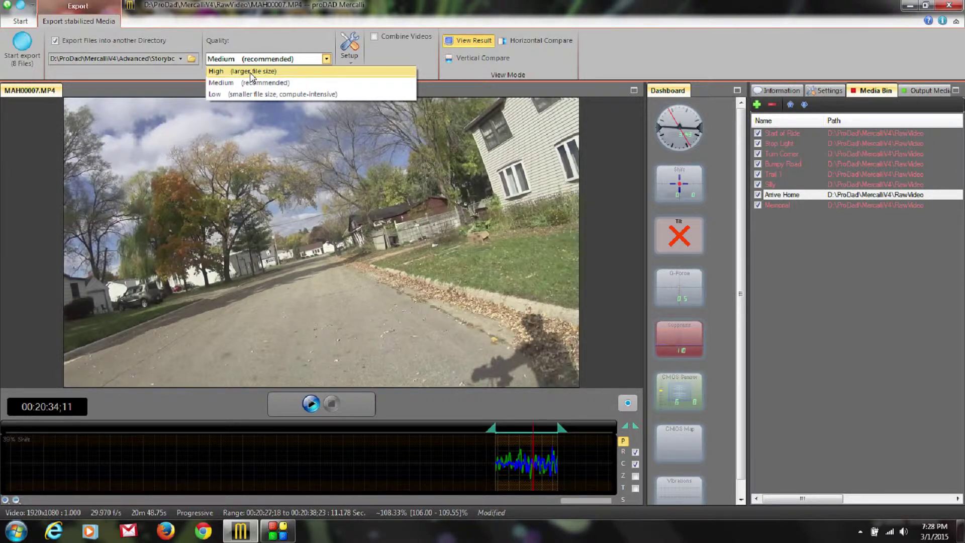
left_click(262, 83)
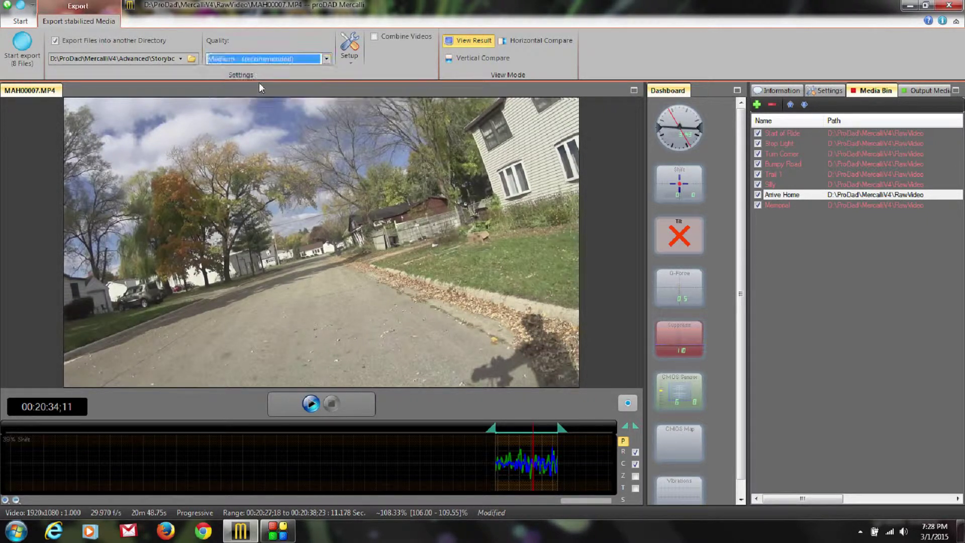
left_click(373, 38)
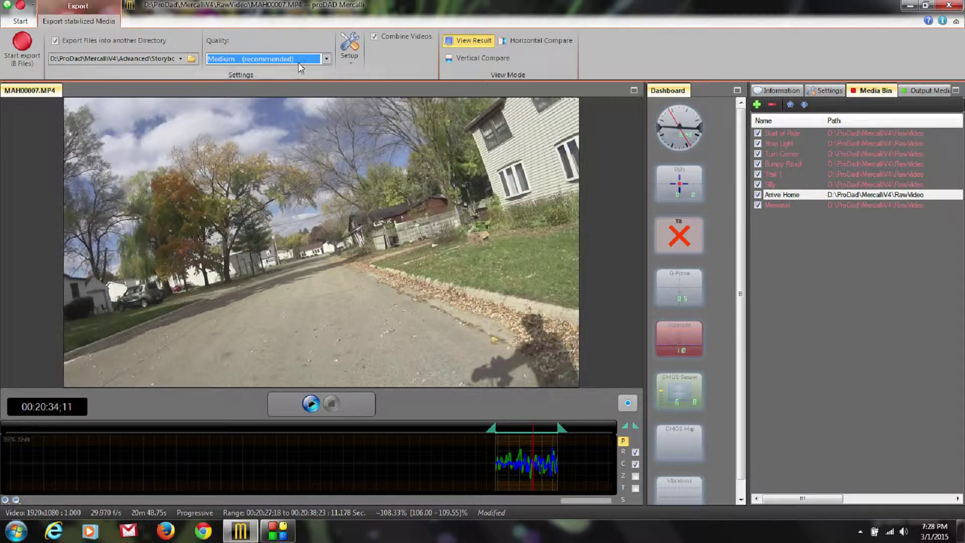
left_click(349, 47)
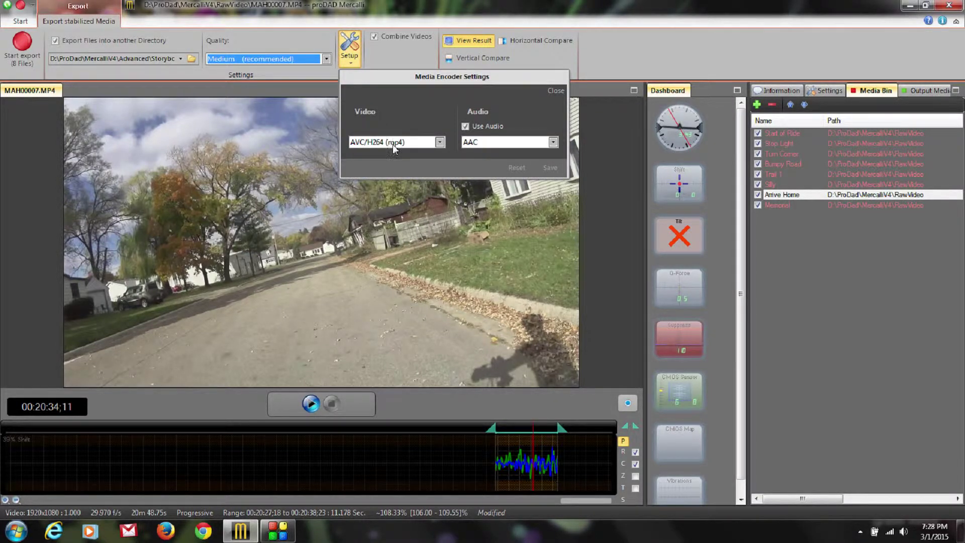
left_click(416, 145)
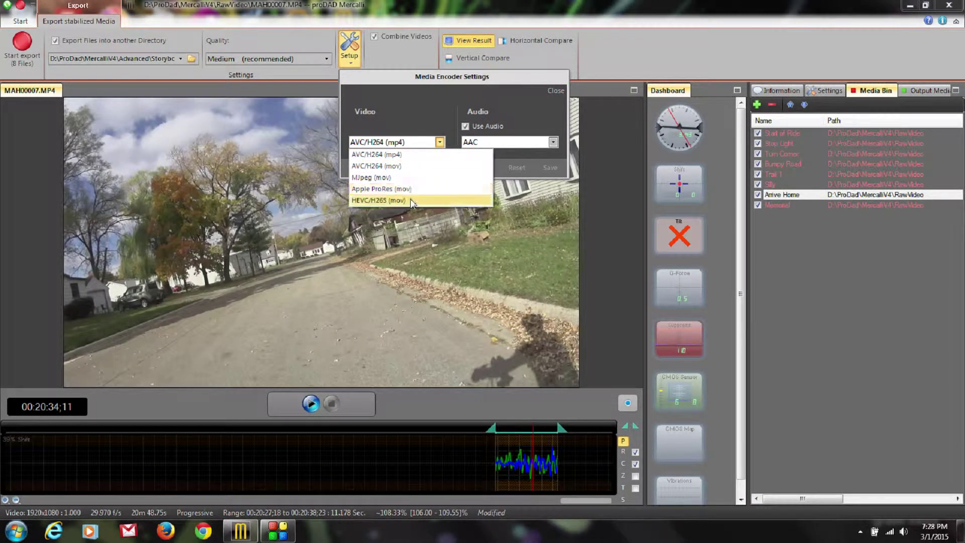
left_click(428, 77)
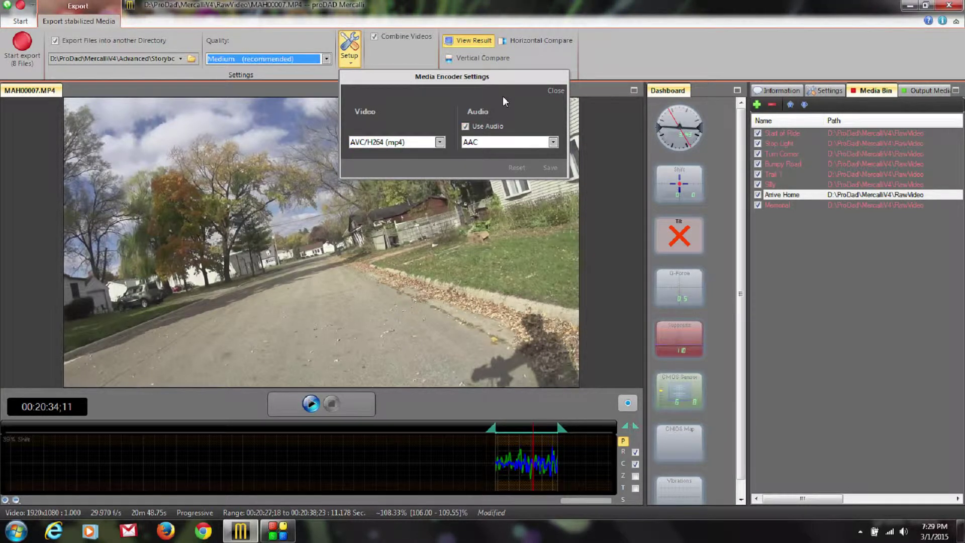
left_click(556, 91)
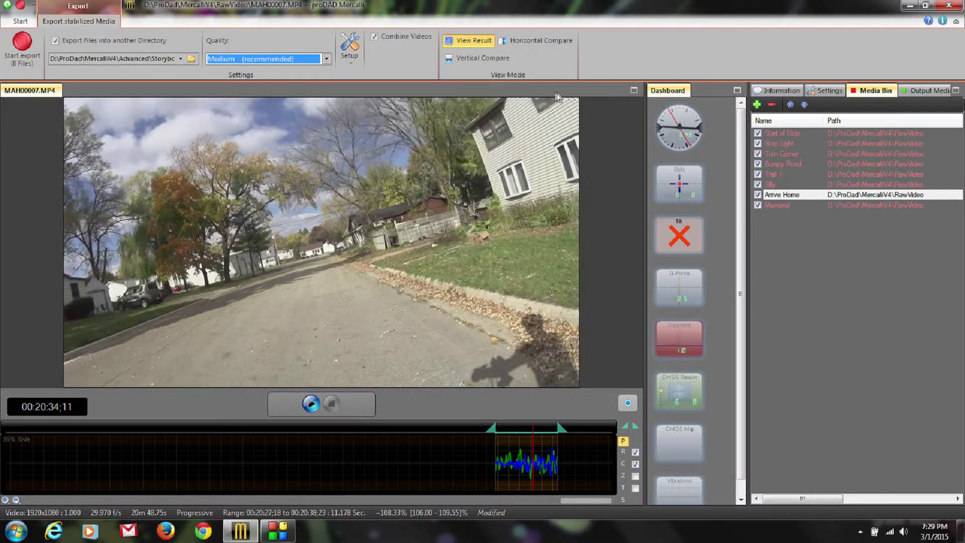
Step: Check the Horizontal and Vertical Compare views, return to View Result, and start the export
left_click(534, 41)
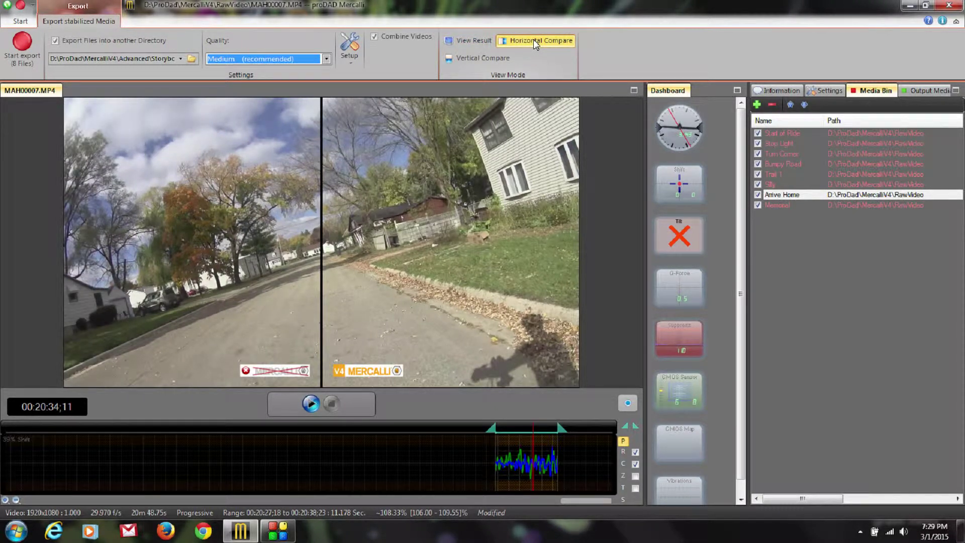
left_click(481, 61)
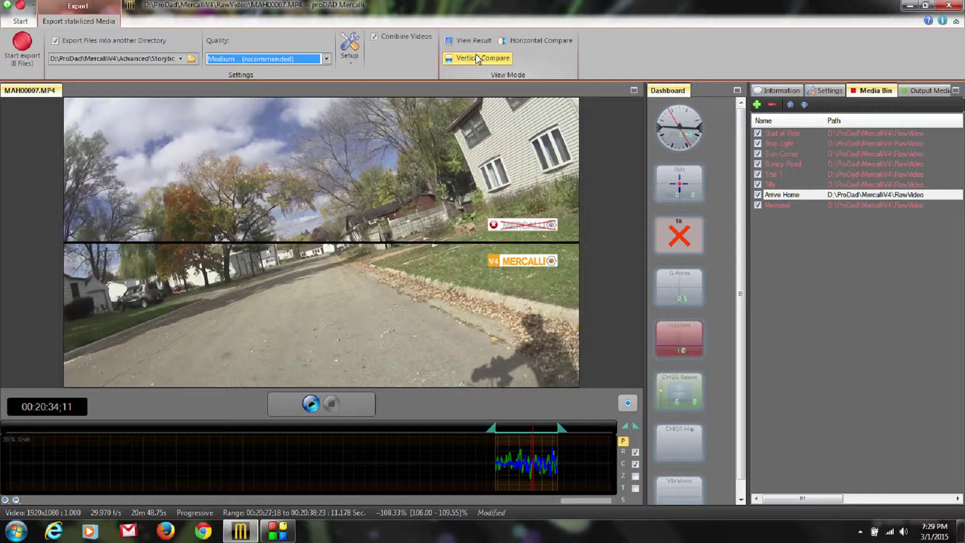
left_click(471, 44)
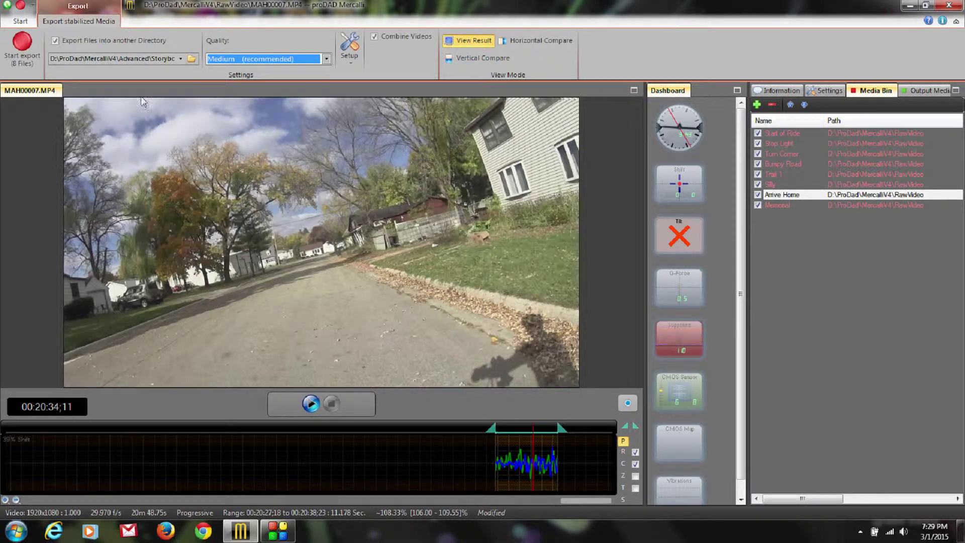
left_click(30, 46)
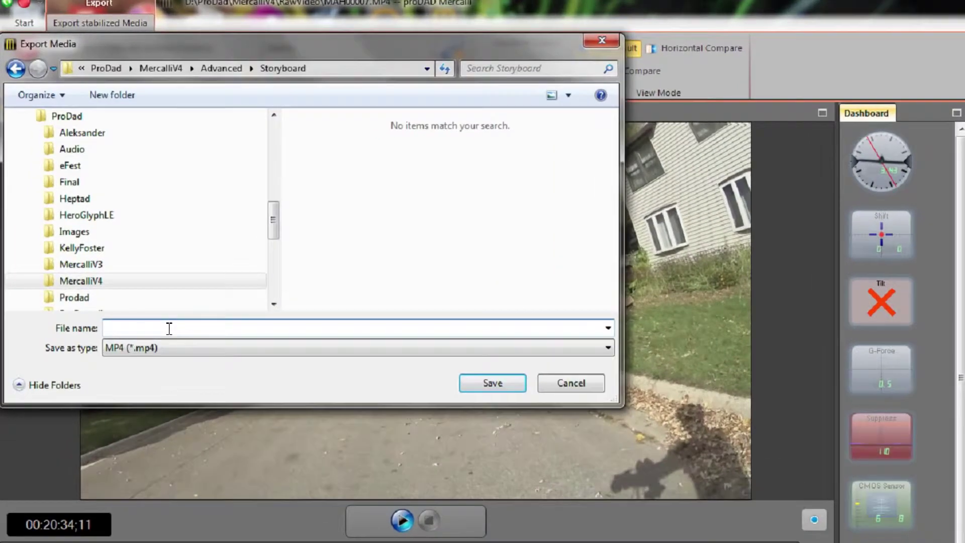
Step: Save the export as 'Storyboard Export' to begin the combined MP4 export
type("Stab")
key("BackSpace")
key("BackSpace")
key("BackSpace")
type("toryboard Export")
left_click(498, 385)
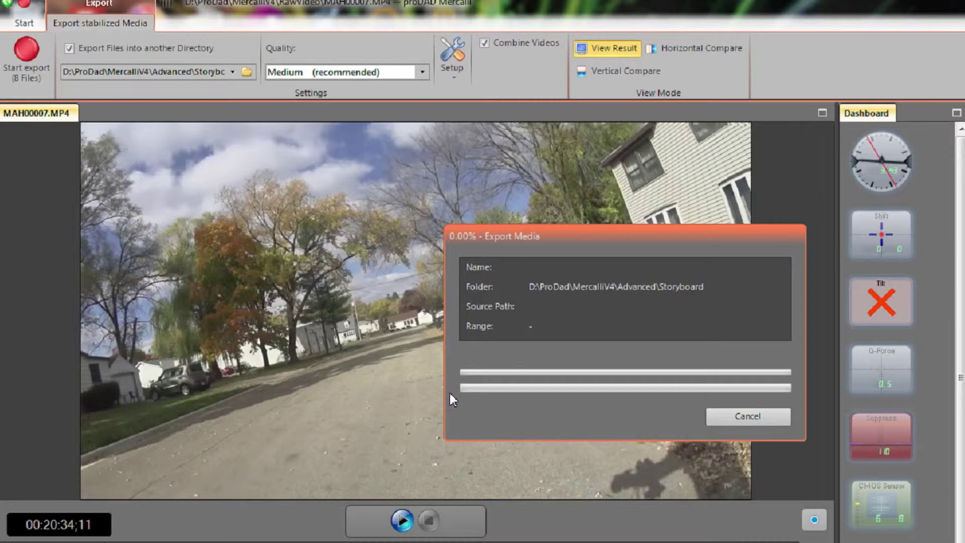